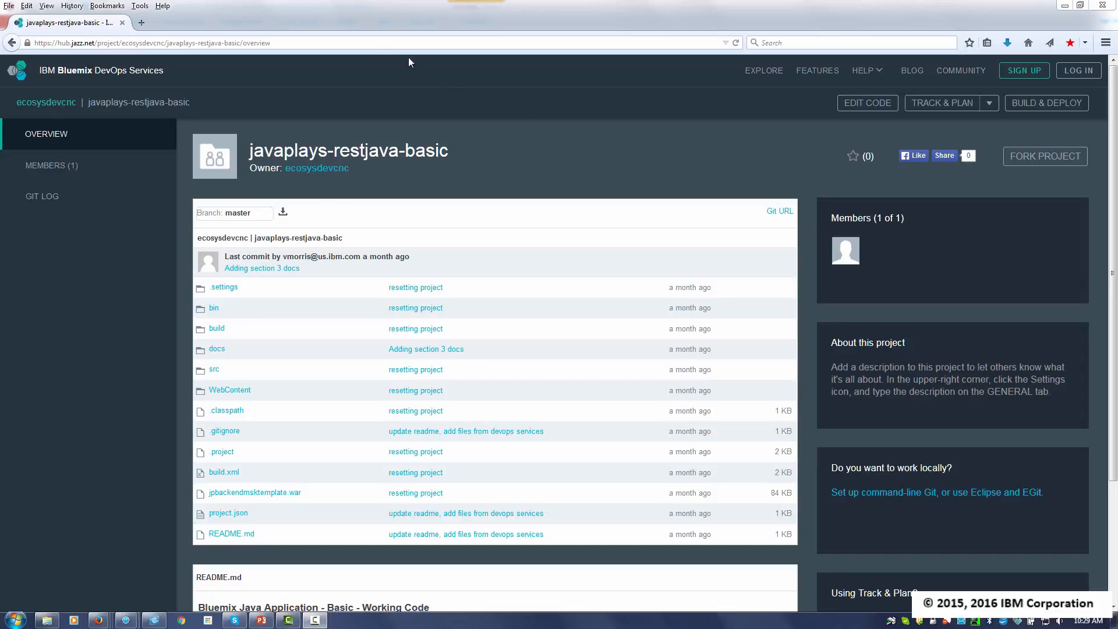
click(390, 40)
click(391, 40)
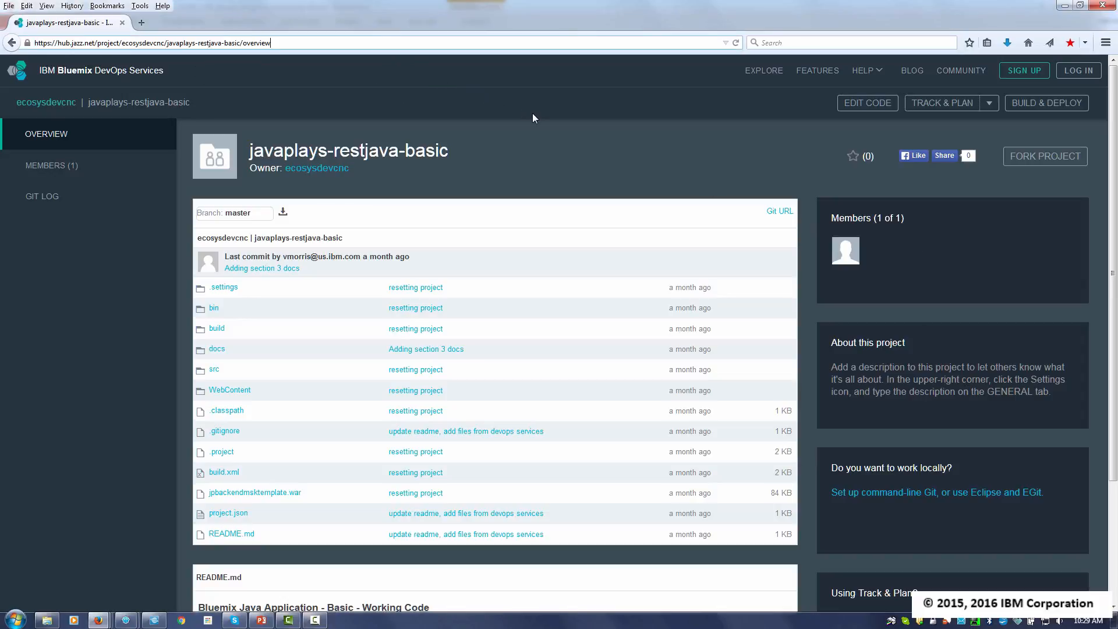
key(Return)
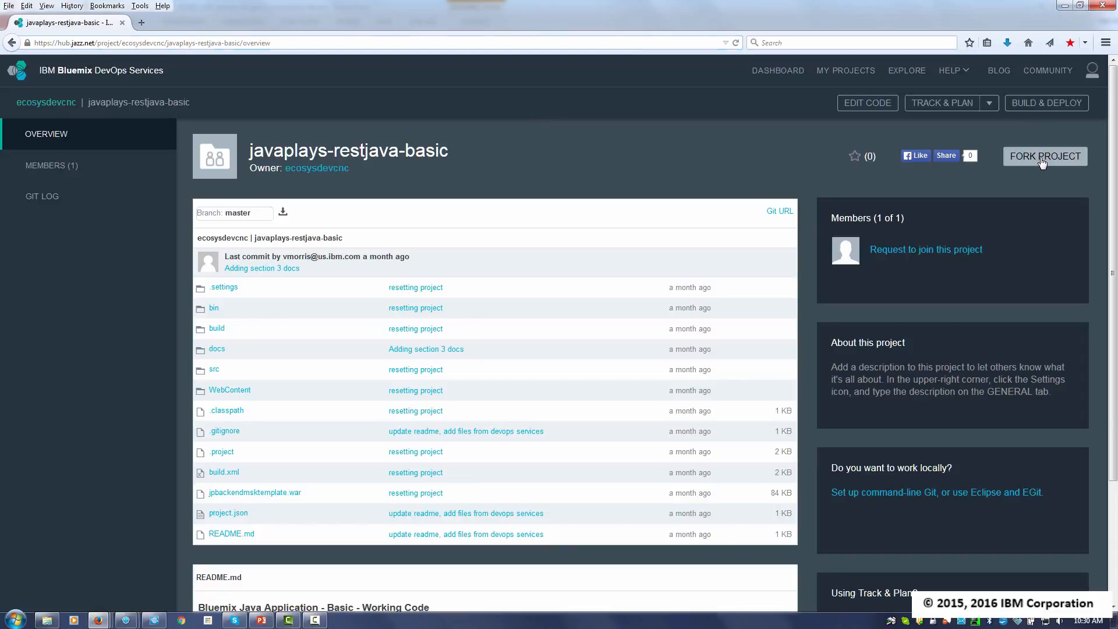
- Start forking the javaplays-restjava-basic project and name the fork devopslab1
click(1042, 162)
click(661, 245)
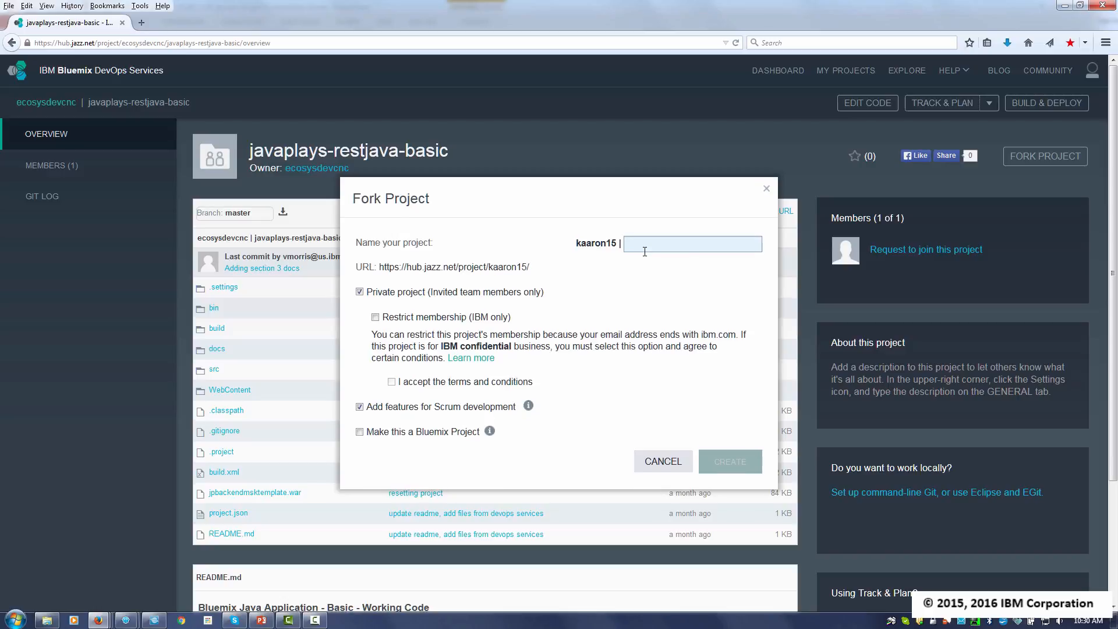
text(devopslab1)
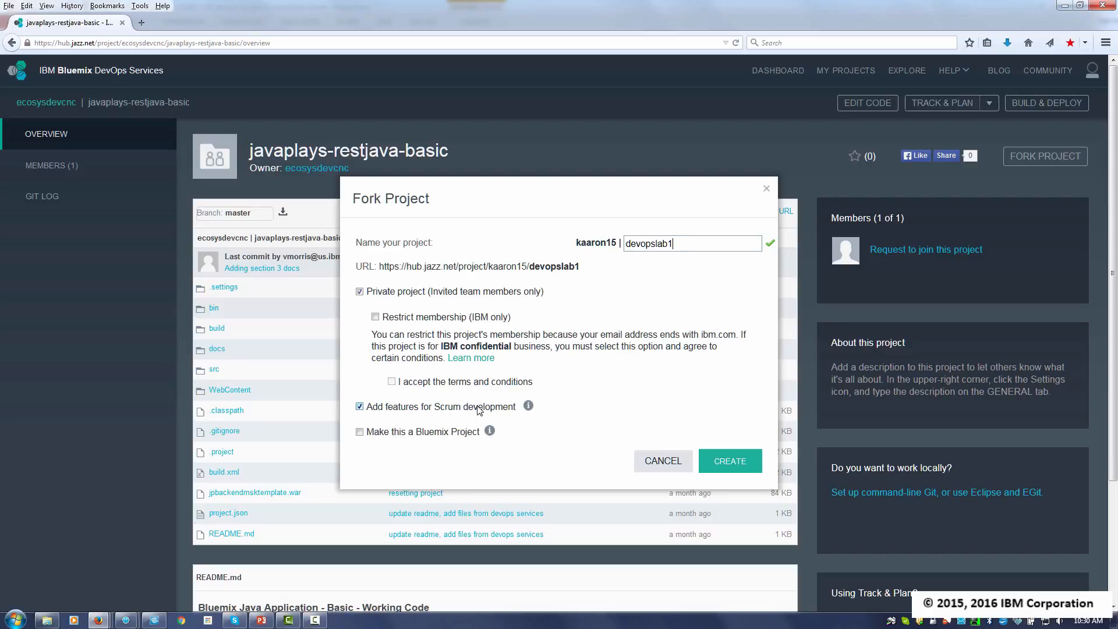
- Make the fork a Bluemix project billed to the lab recordings space and create it
click(361, 434)
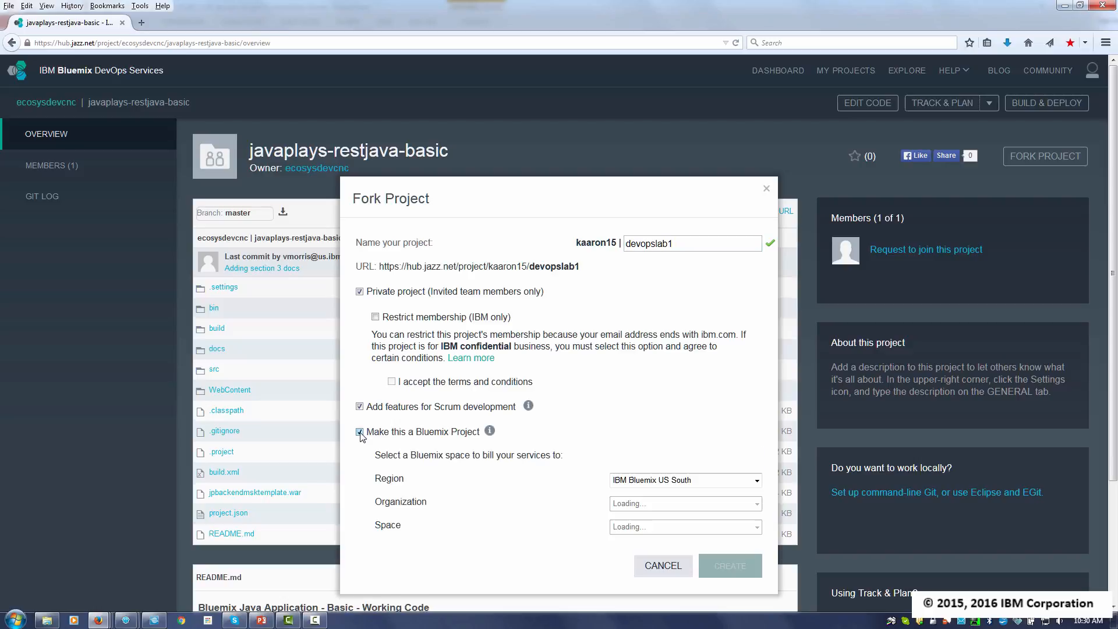
scroll(586, 413, down, 2)
scroll(585, 412, down, 3)
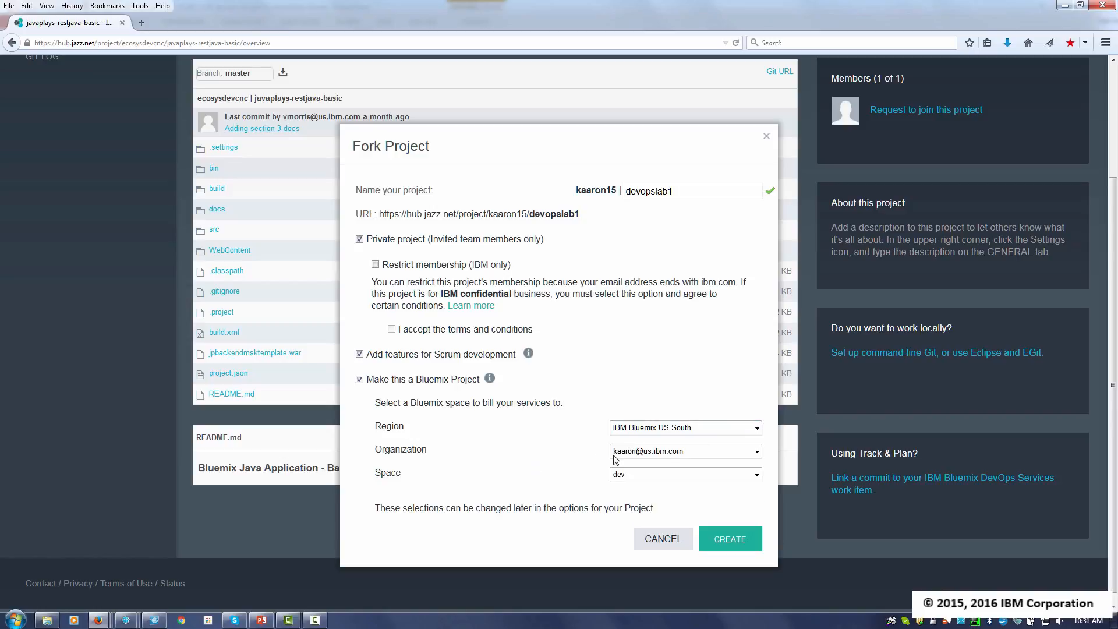
click(755, 476)
click(671, 516)
click(729, 540)
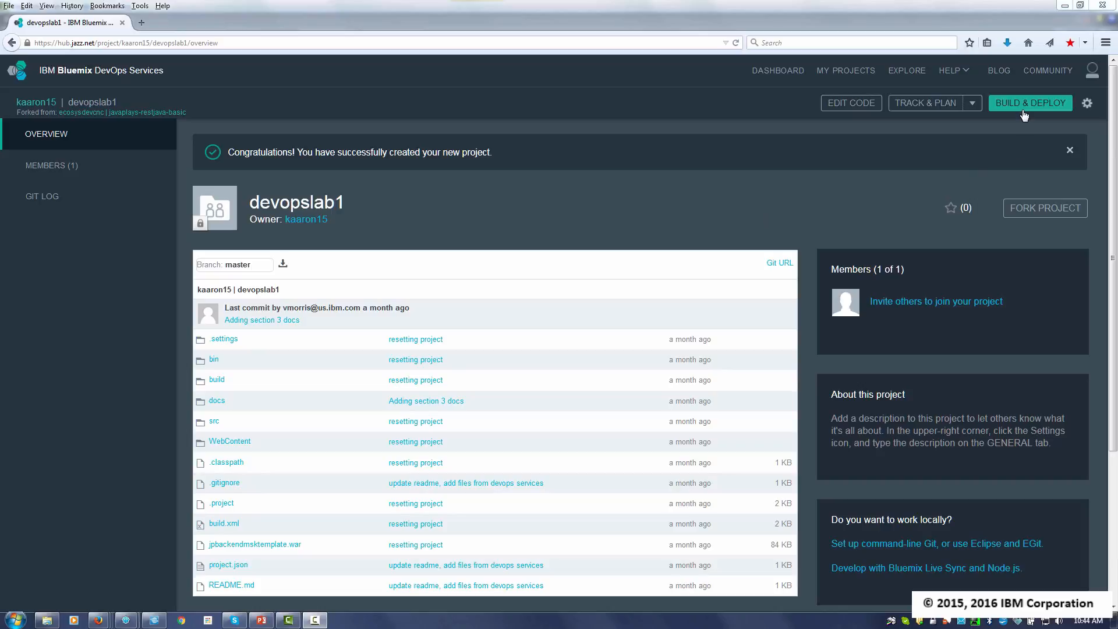
- Open the devopslab1 build and deploy pipeline and add a new stage named Build
click(1025, 108)
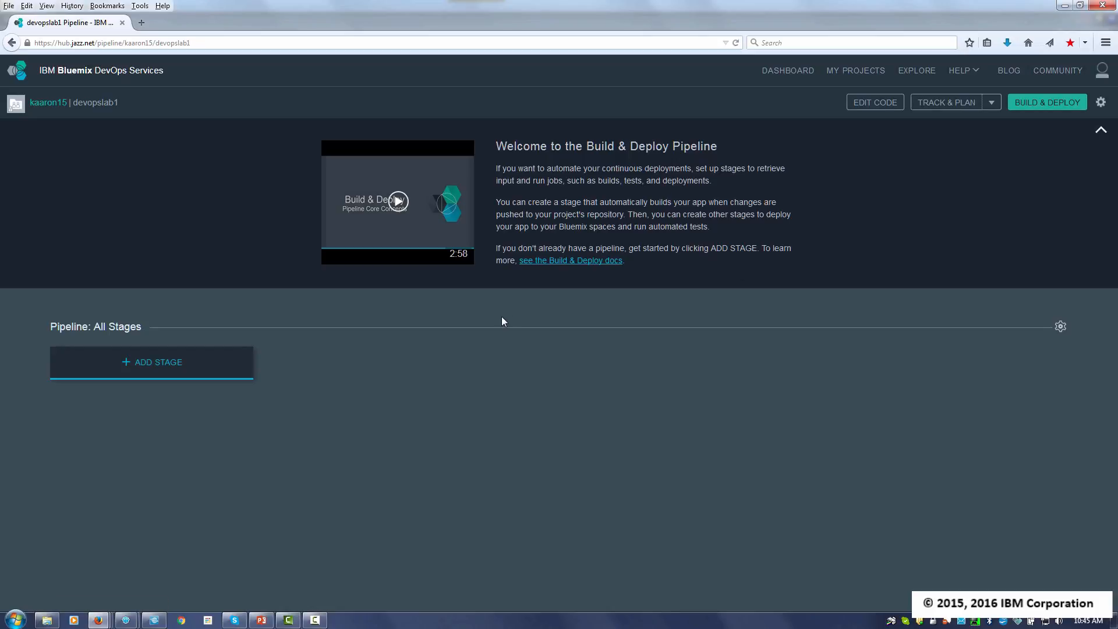
click(145, 362)
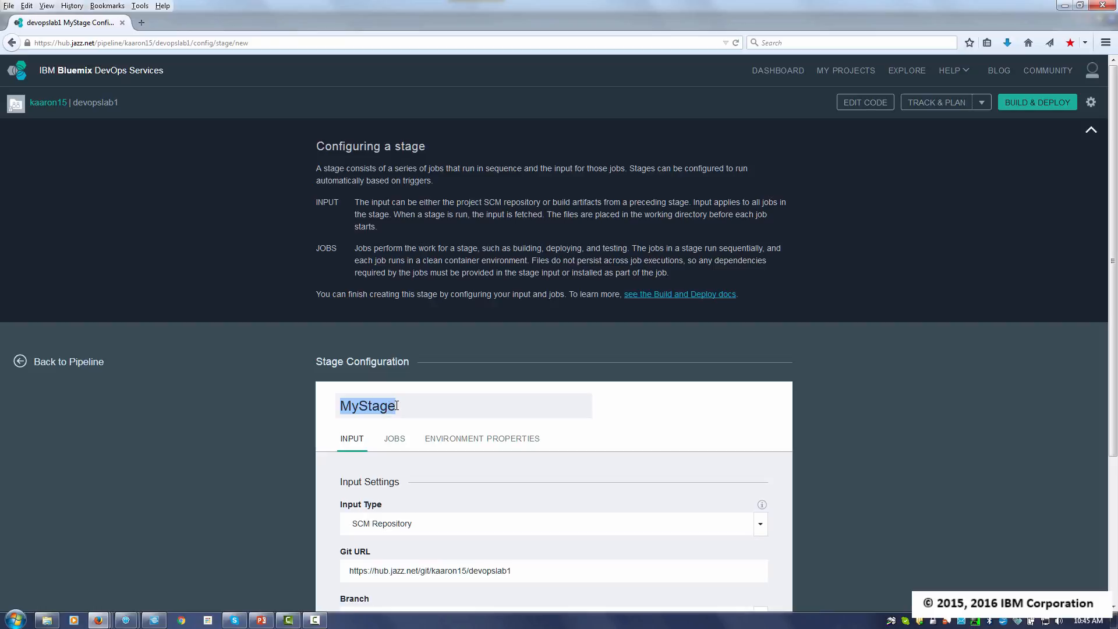
text(BuildStage)
key(BackSpace)
key(BackSpace)
key(BackSpace)
key(BackSpace)
key(BackSpace)
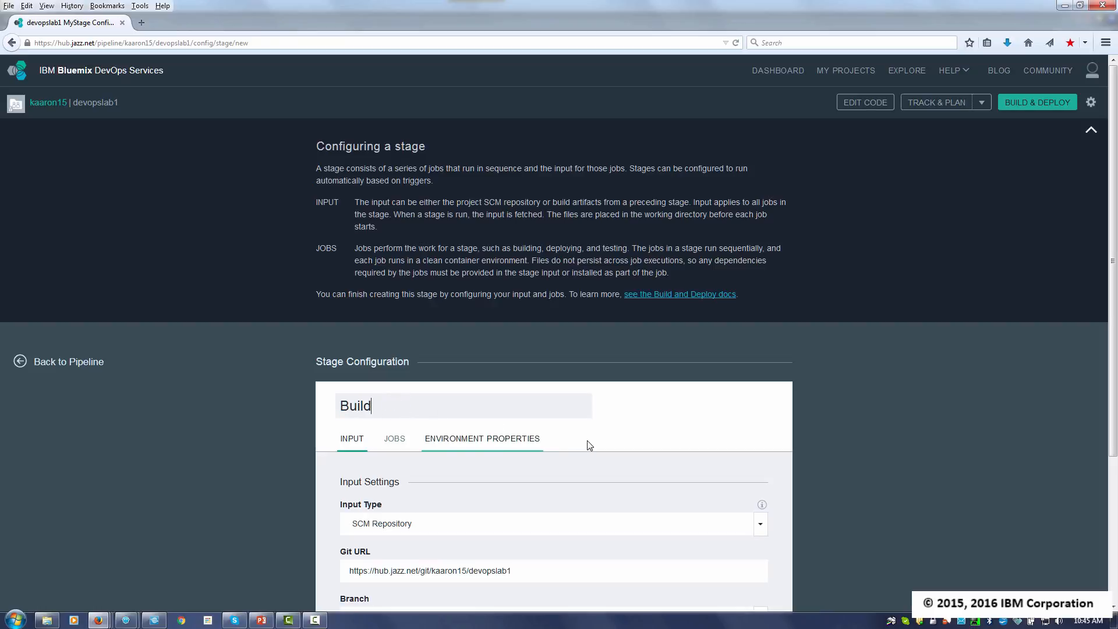
- Add a Build job to the Build stage and set its builder type to Ant
scroll(454, 438, down, 1)
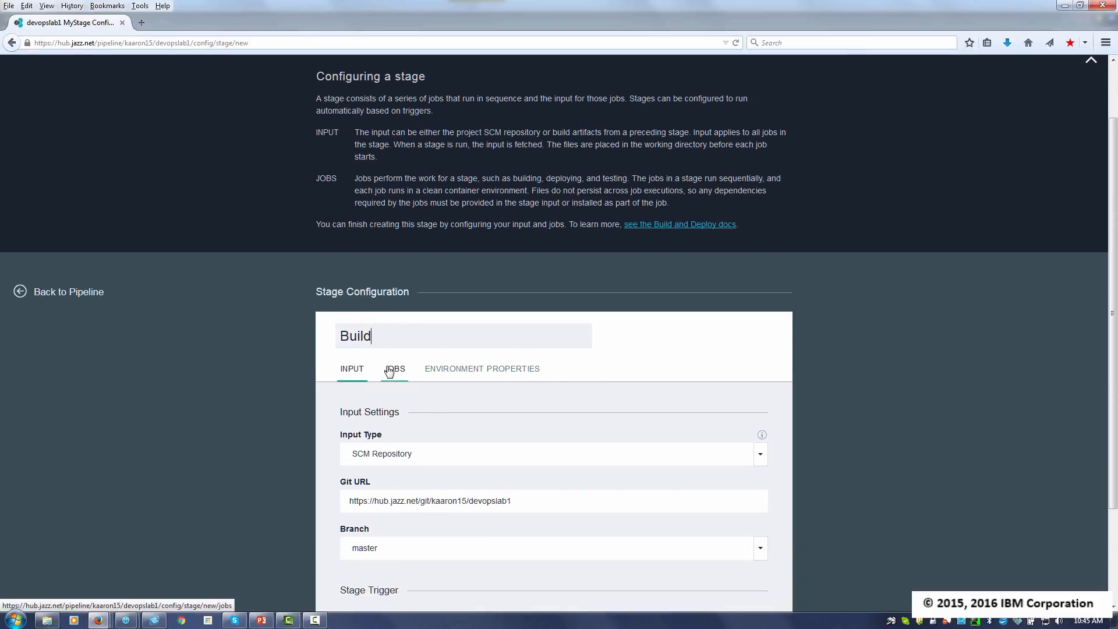
click(393, 369)
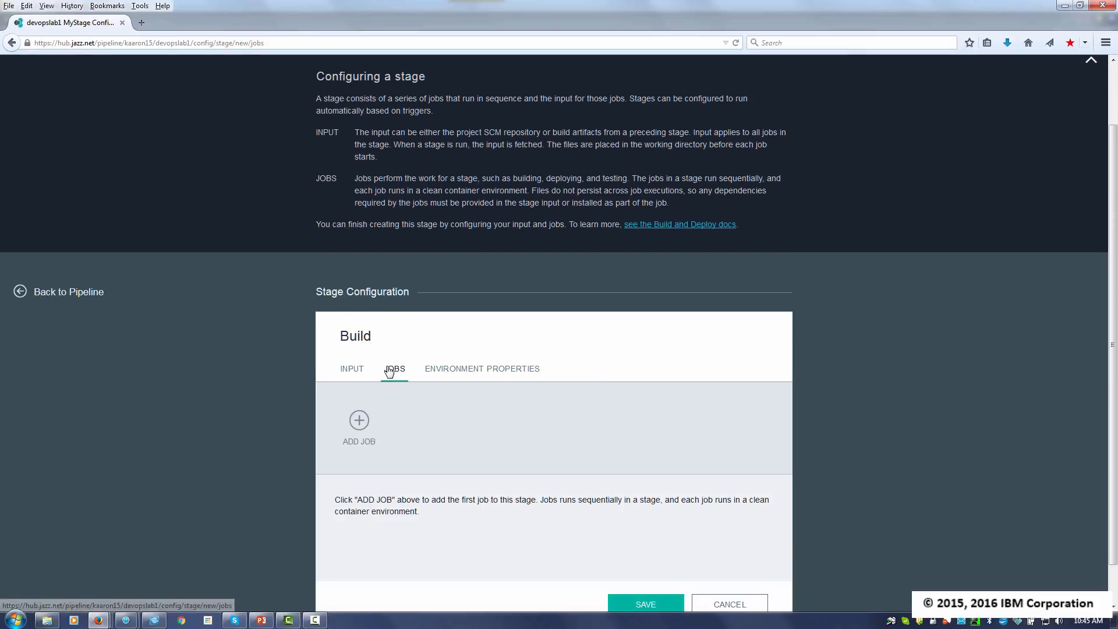
click(357, 422)
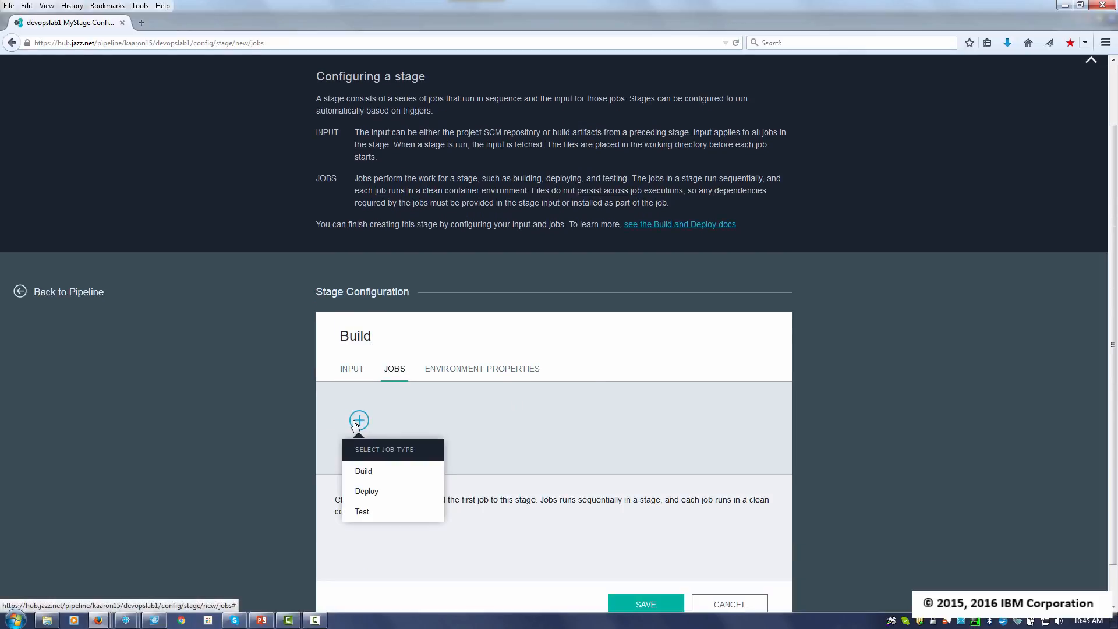
click(367, 477)
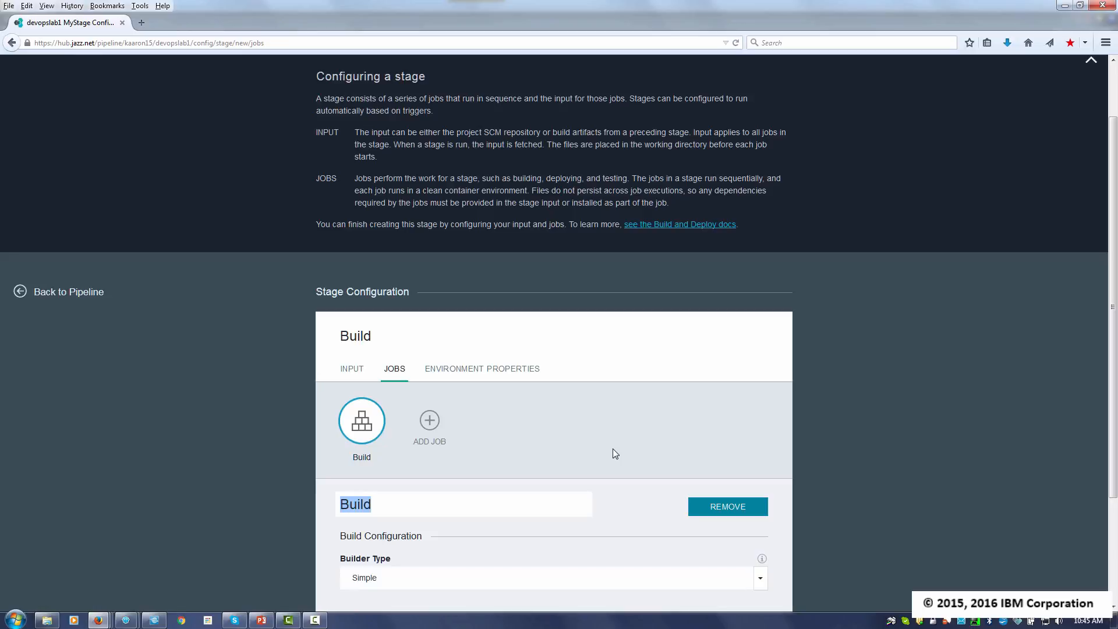
scroll(612, 445, down, 5)
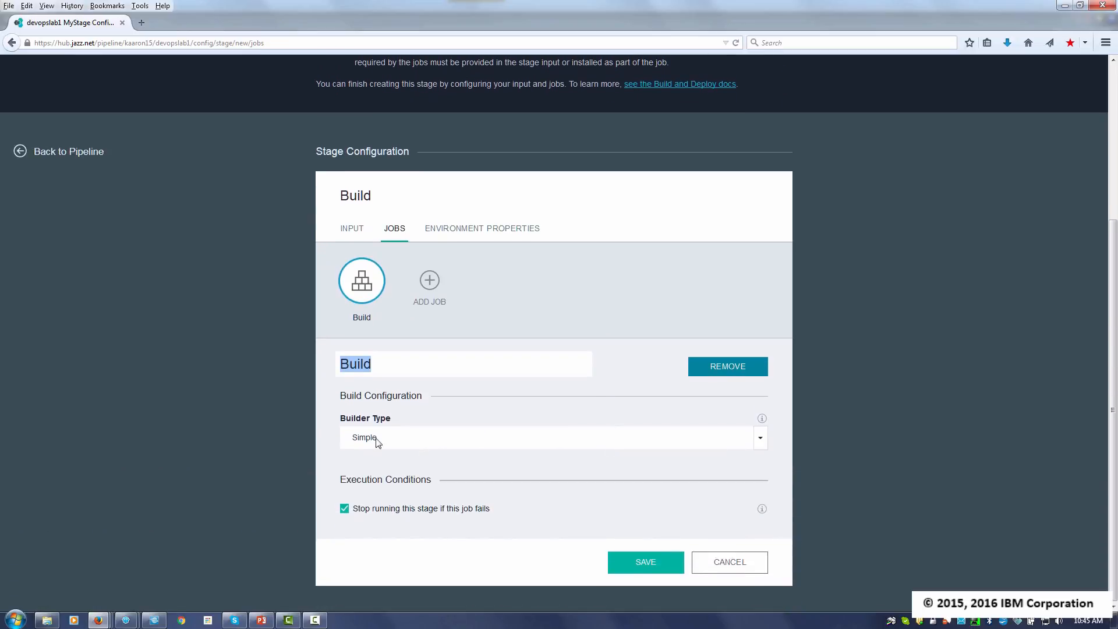
click(406, 438)
click(355, 464)
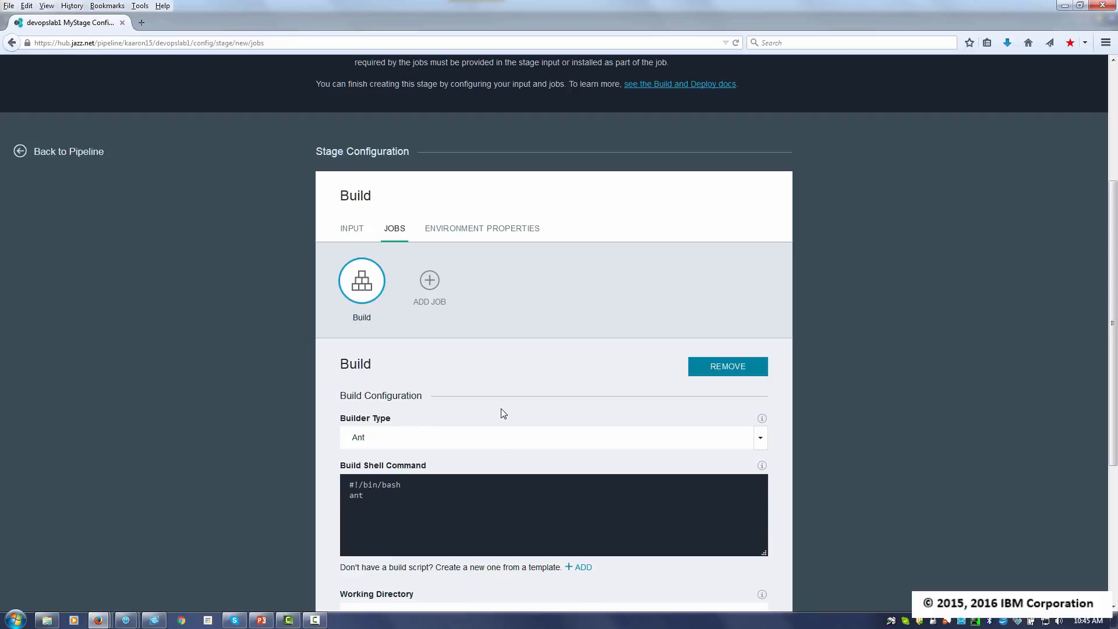
- Save the Build stage with its default shell command and output directory, and run it from the pipeline
scroll(522, 450, down, 2)
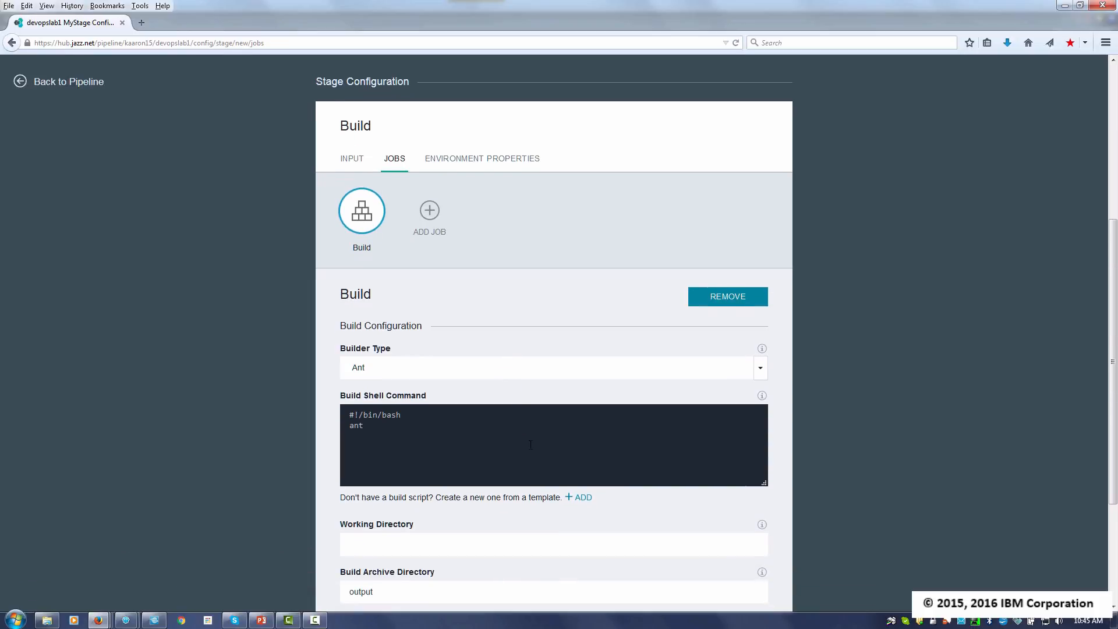
scroll(581, 380, down, 5)
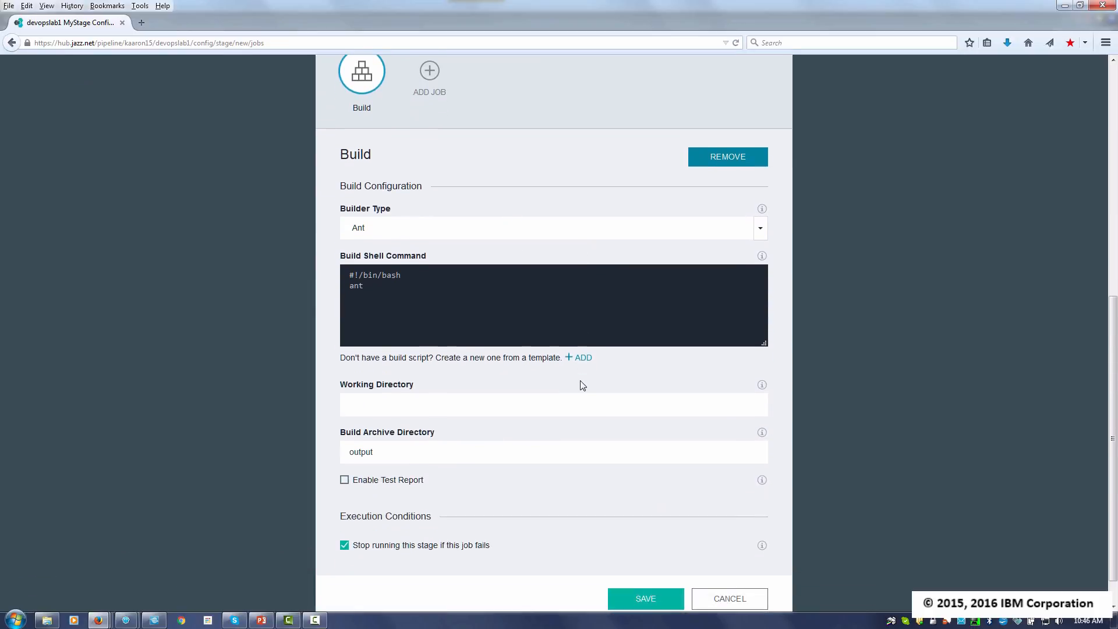
click(641, 564)
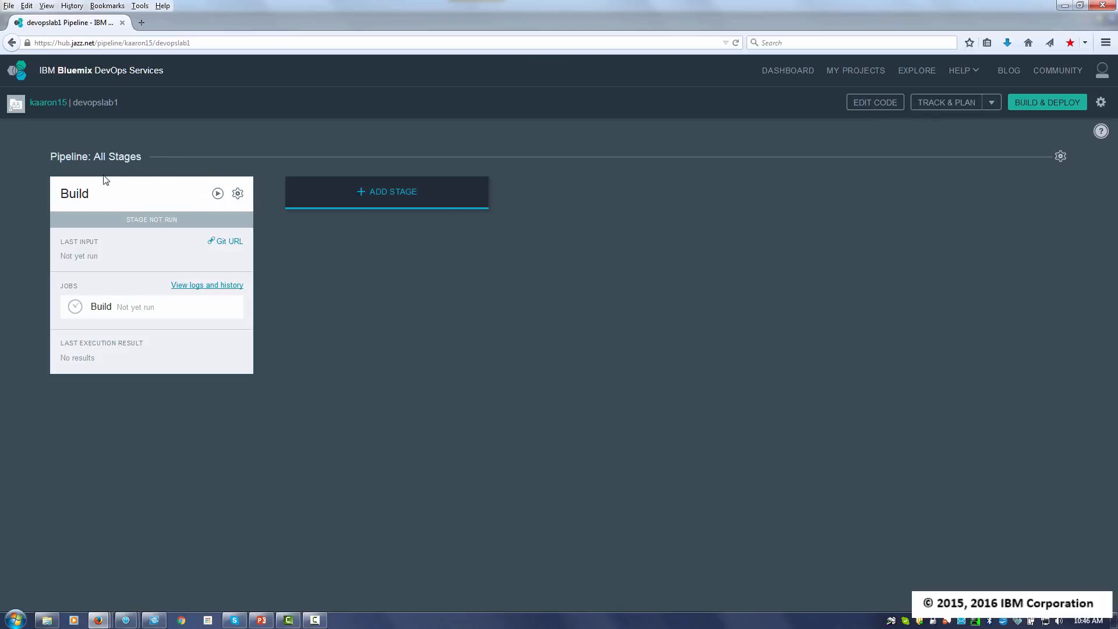
click(218, 194)
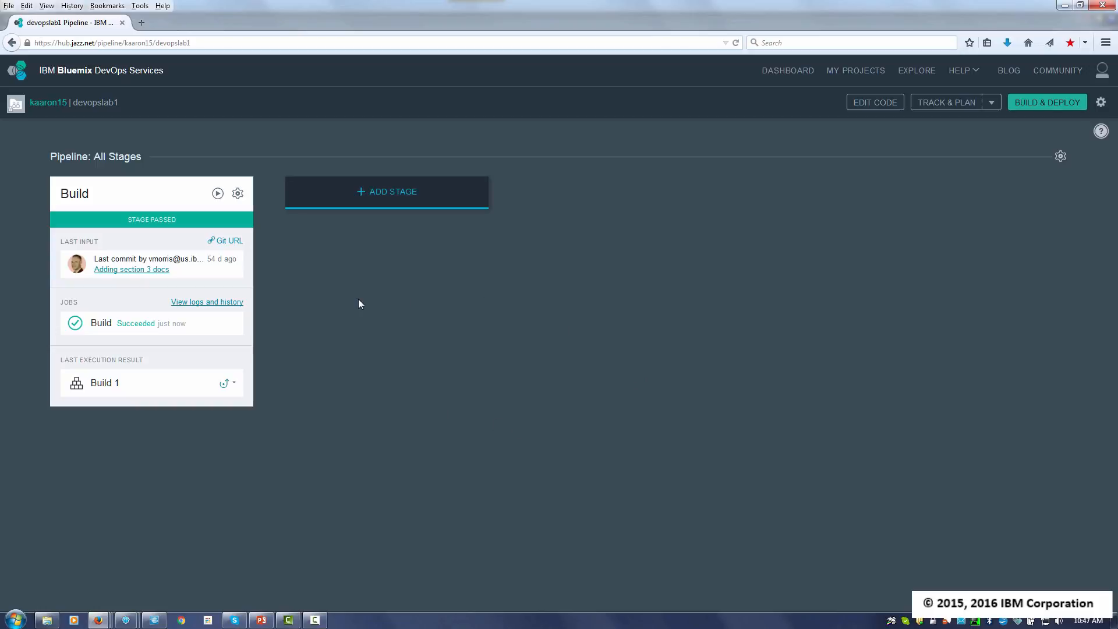
- Add a second pipeline stage named Deploy and give it a Deploy job
click(379, 193)
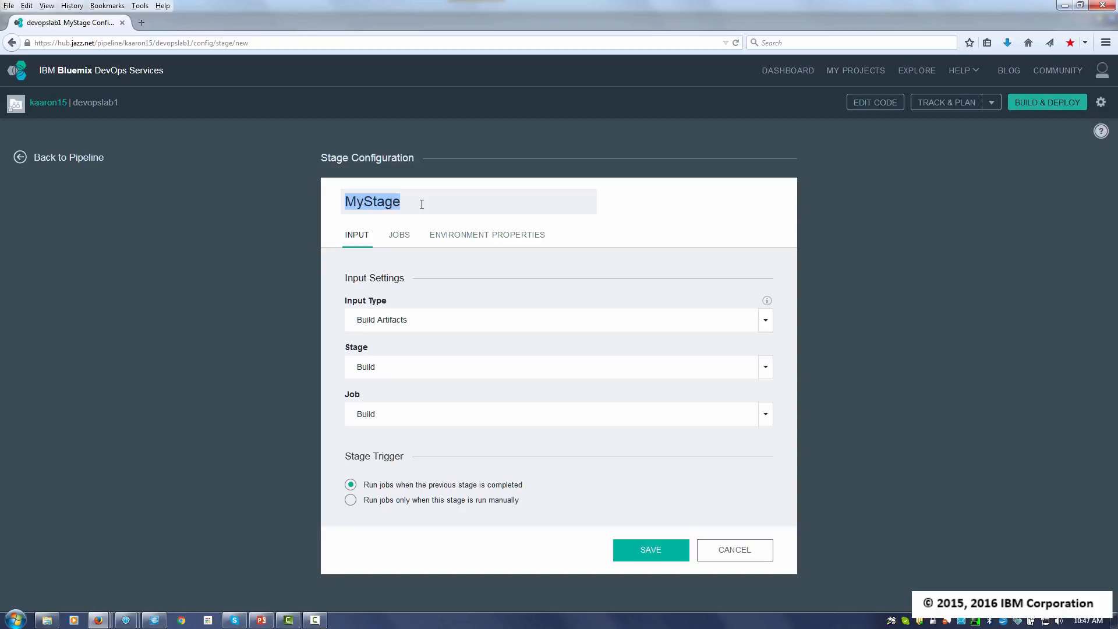
text(Deploy)
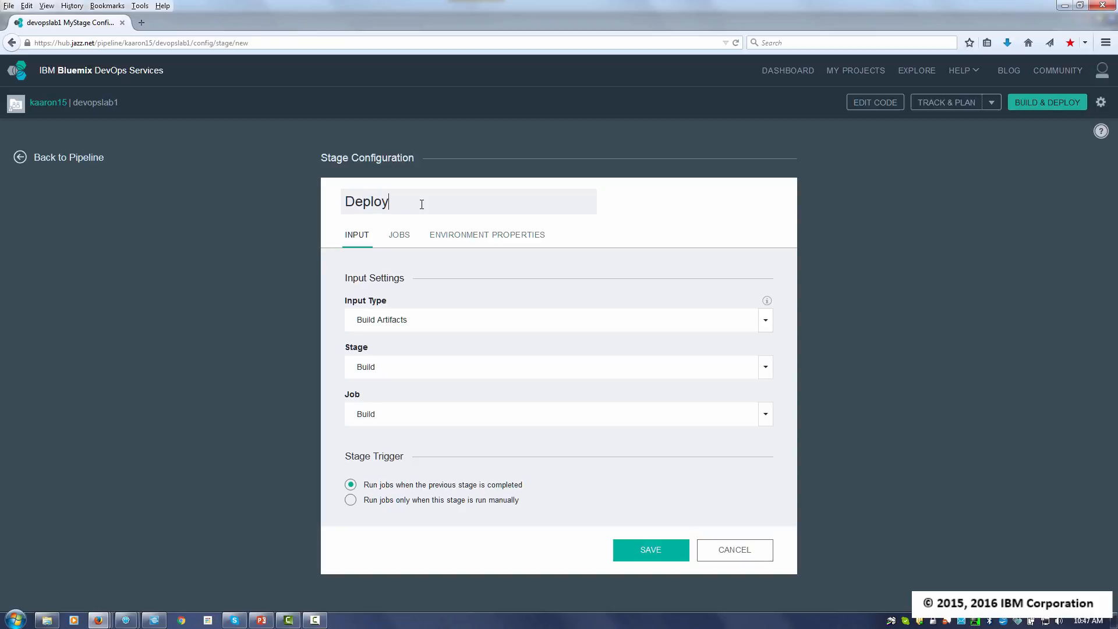
click(406, 240)
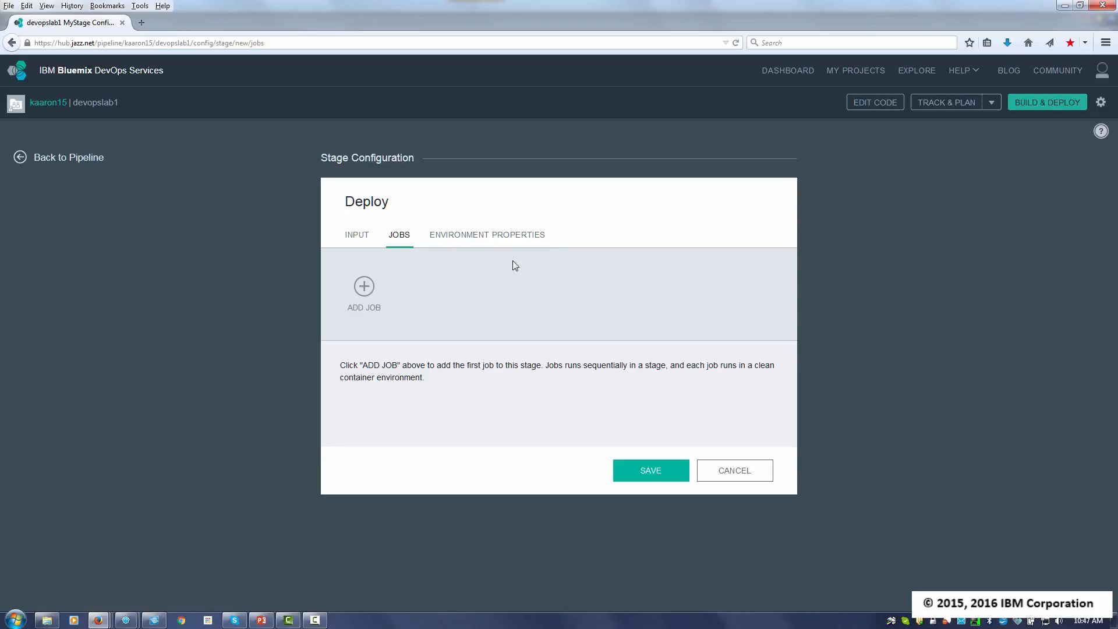
click(365, 293)
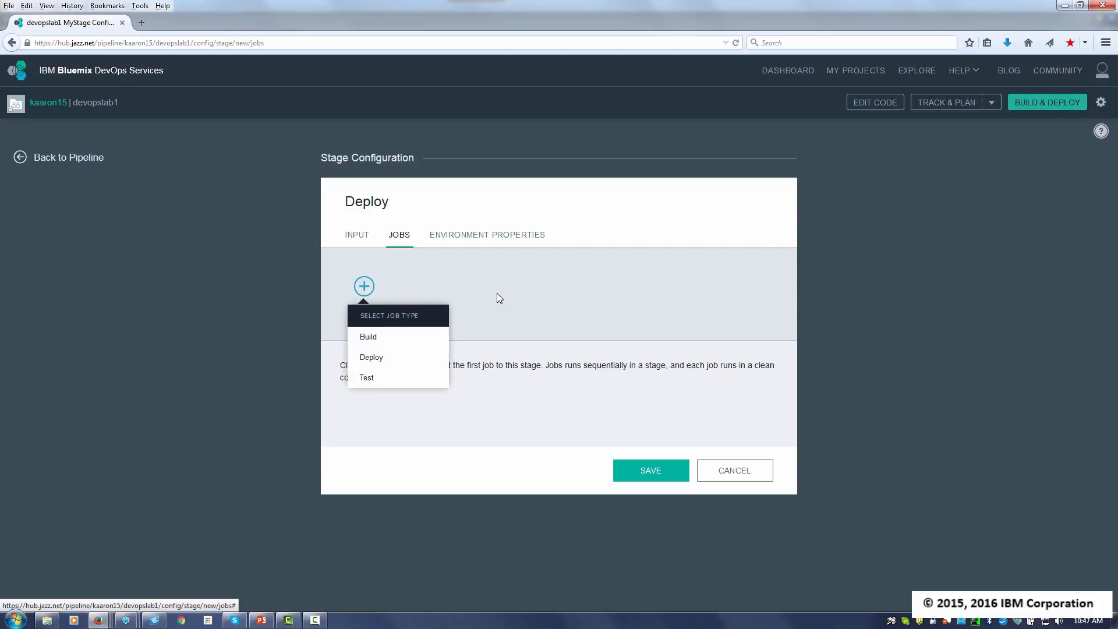
click(372, 357)
- Append -p jpbackendmsktemplate.war to the cf push command in the Deploy job's deploy script
scroll(830, 299, down, 1)
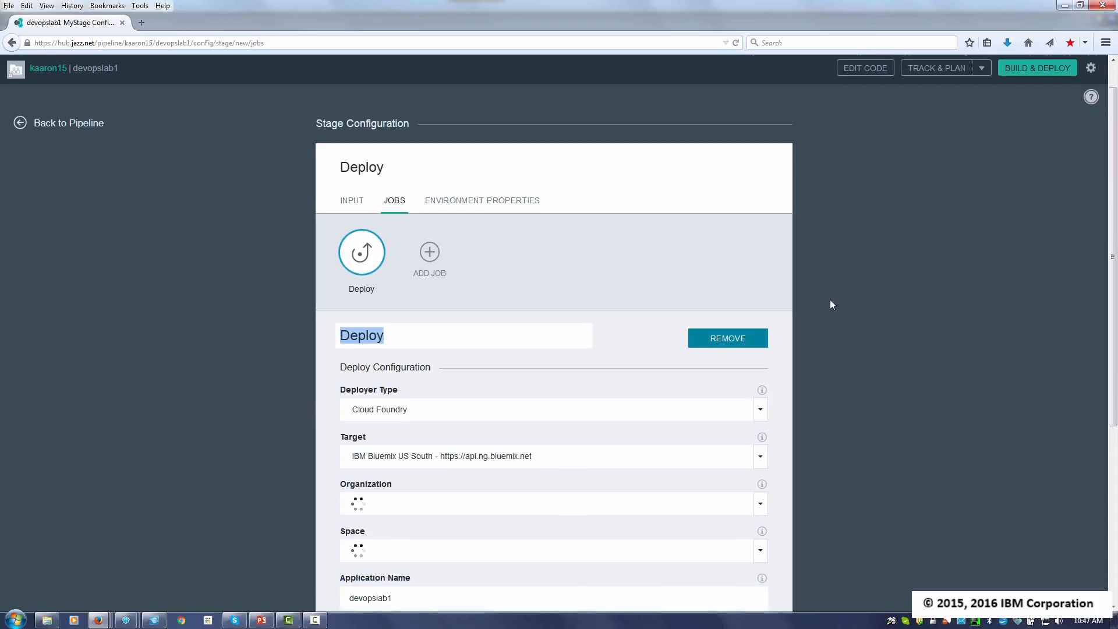
scroll(844, 305, down, 3)
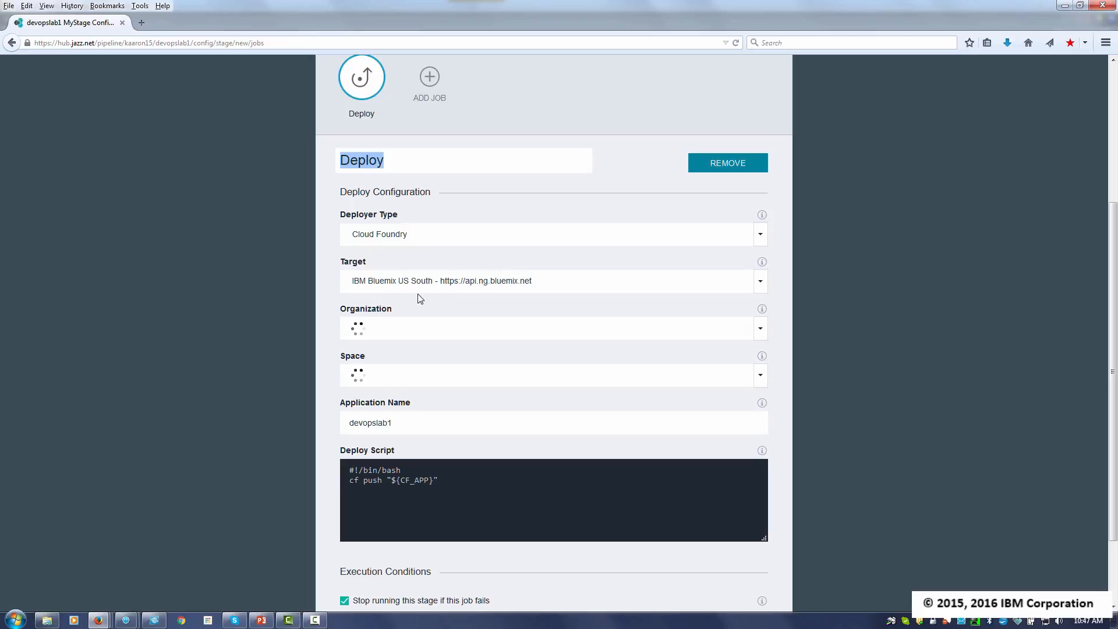
scroll(295, 316, down, 2)
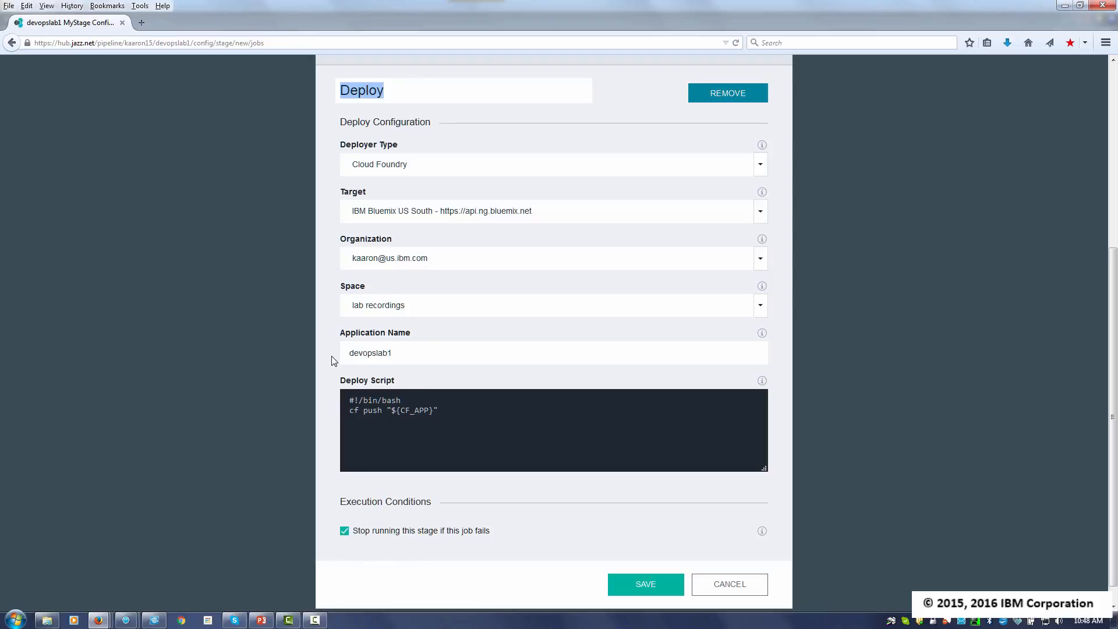
scroll(459, 393, down, 1)
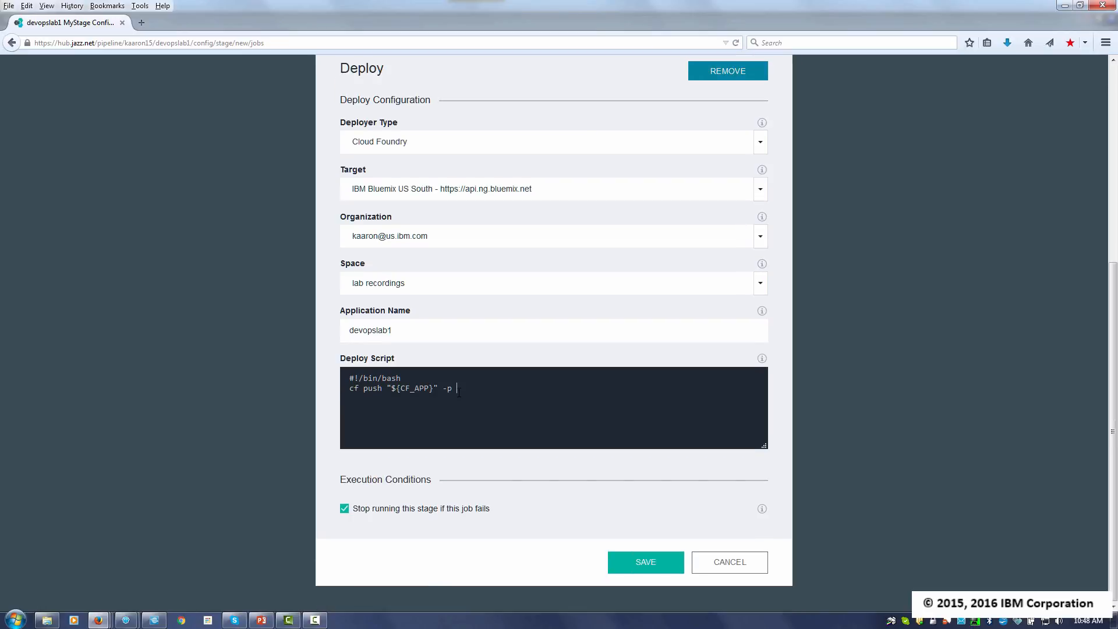
text(.)
text(pbacke)
text(nd)
text(msk)
text(template.w)
text(ar)
- Save the Deploy stage and run it from the pipeline
click(644, 571)
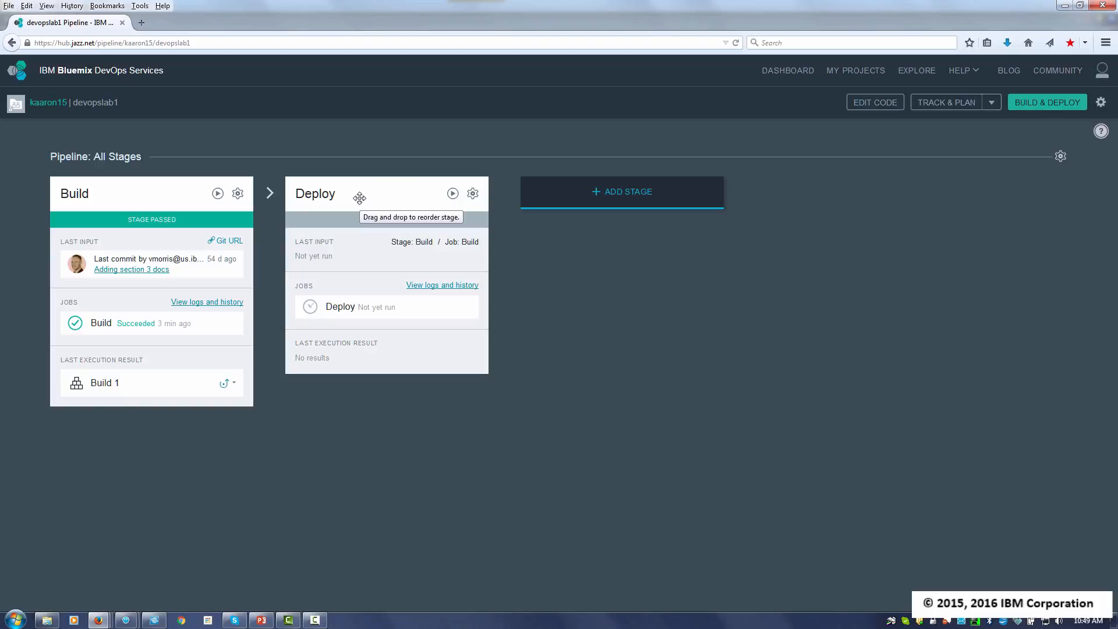
click(453, 195)
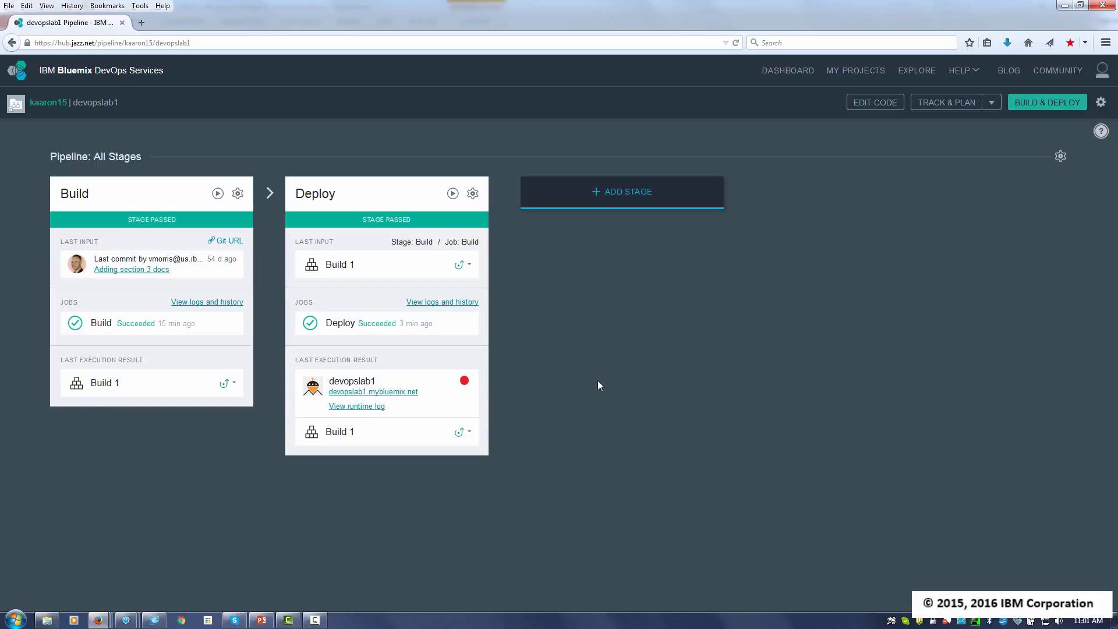
- Check the deployed devopslab1 app's status and inspect the address and greeting on its page at devopslab1.mybluemix.net
mouse_move(464, 382)
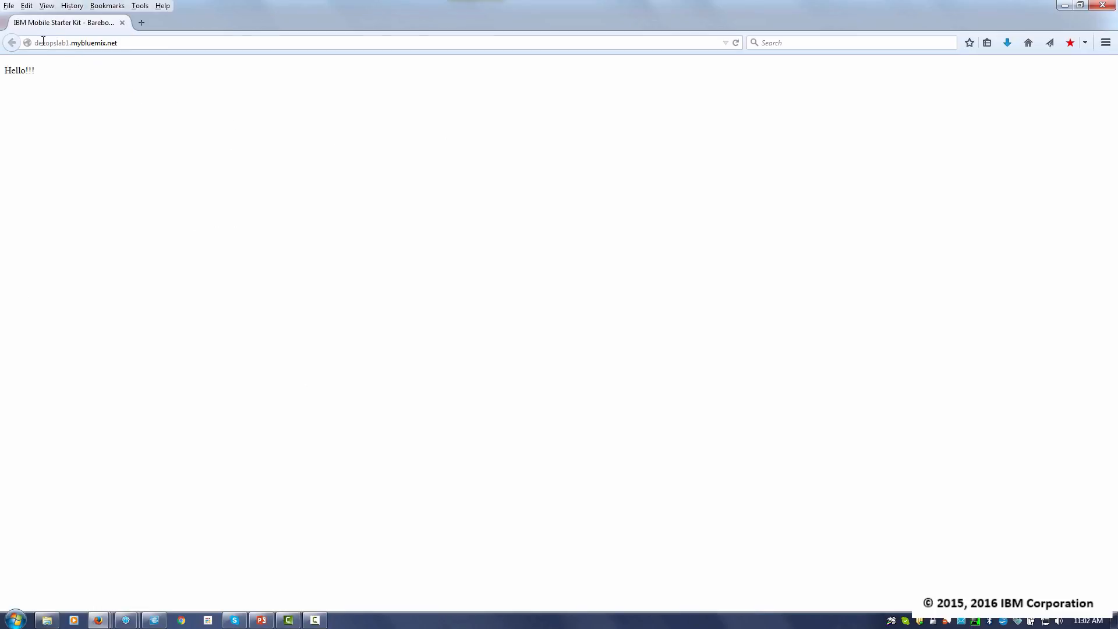
drag(43, 43, 132, 49)
click(132, 45)
drag(58, 72, 3, 72)
click(47, 122)
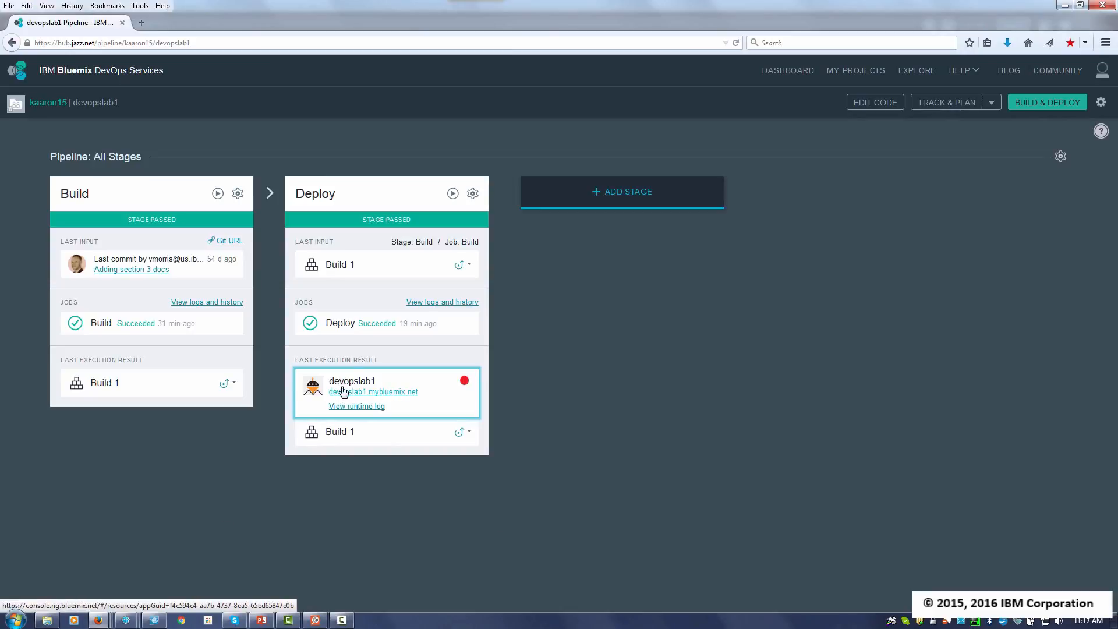
- Copy the deployed app's devopslab1.mybluemix.net link address from the Deploy stage and switch to Postman
right_click(380, 398)
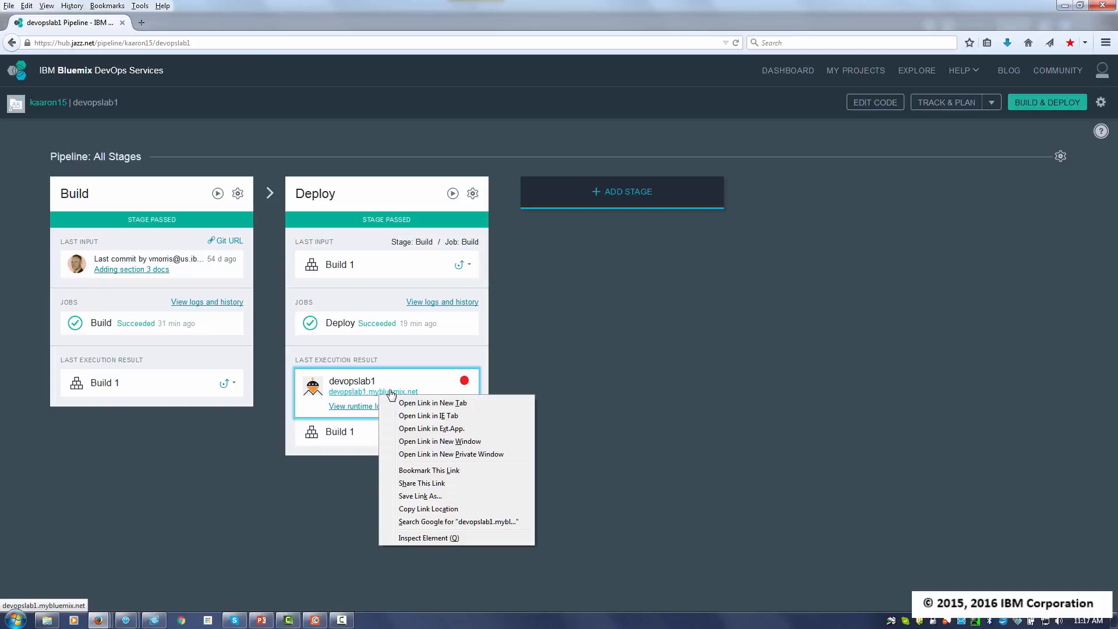
click(436, 510)
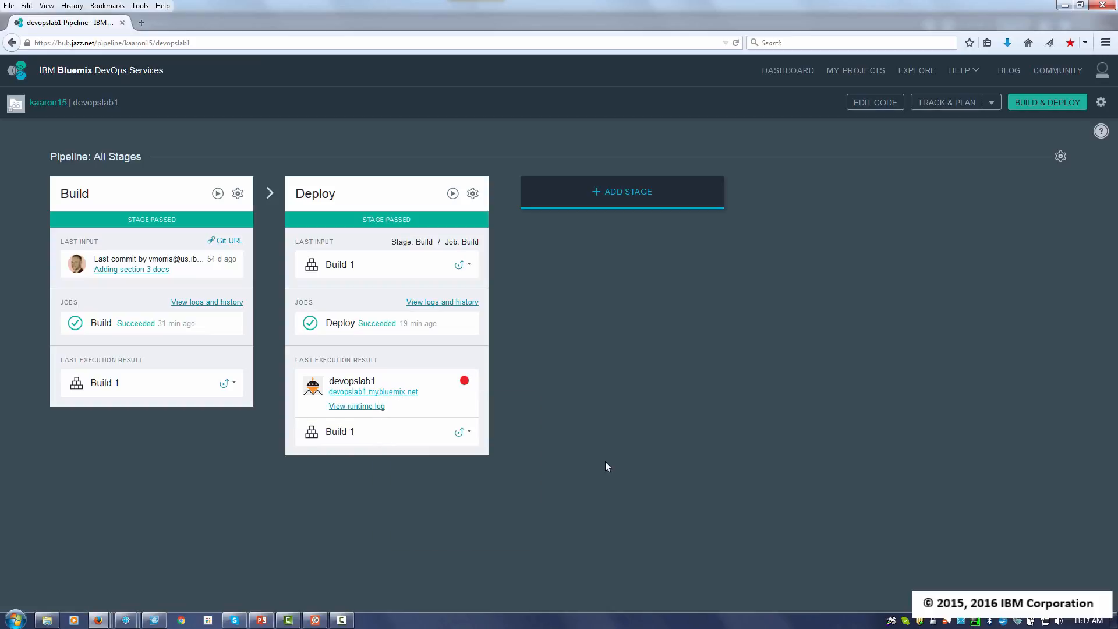
key(alt+Tab)
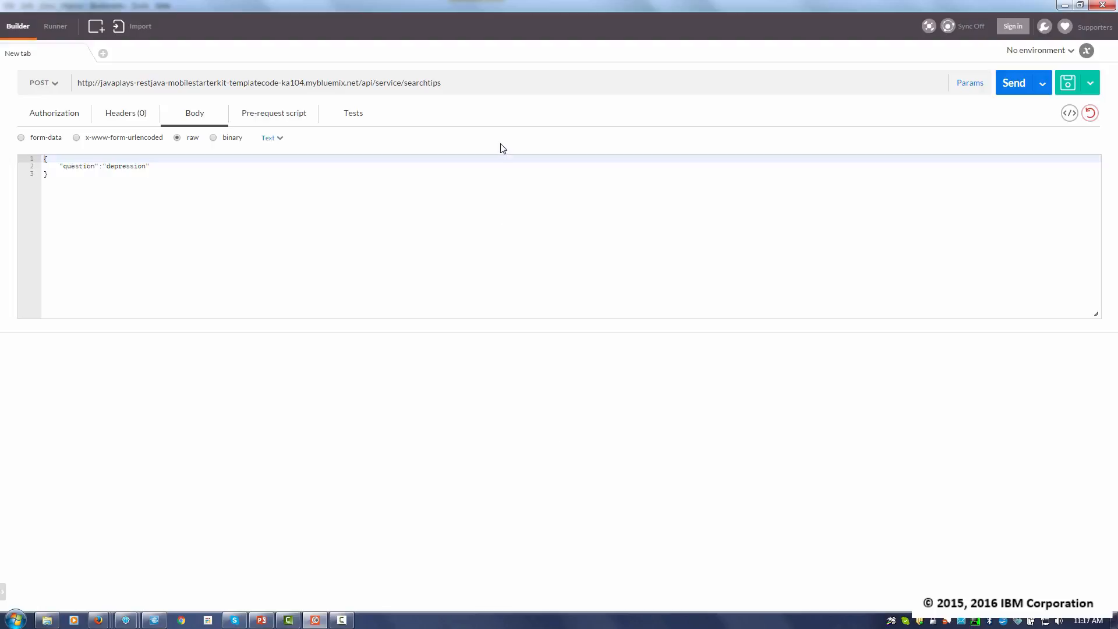
drag(479, 85, 77, 80)
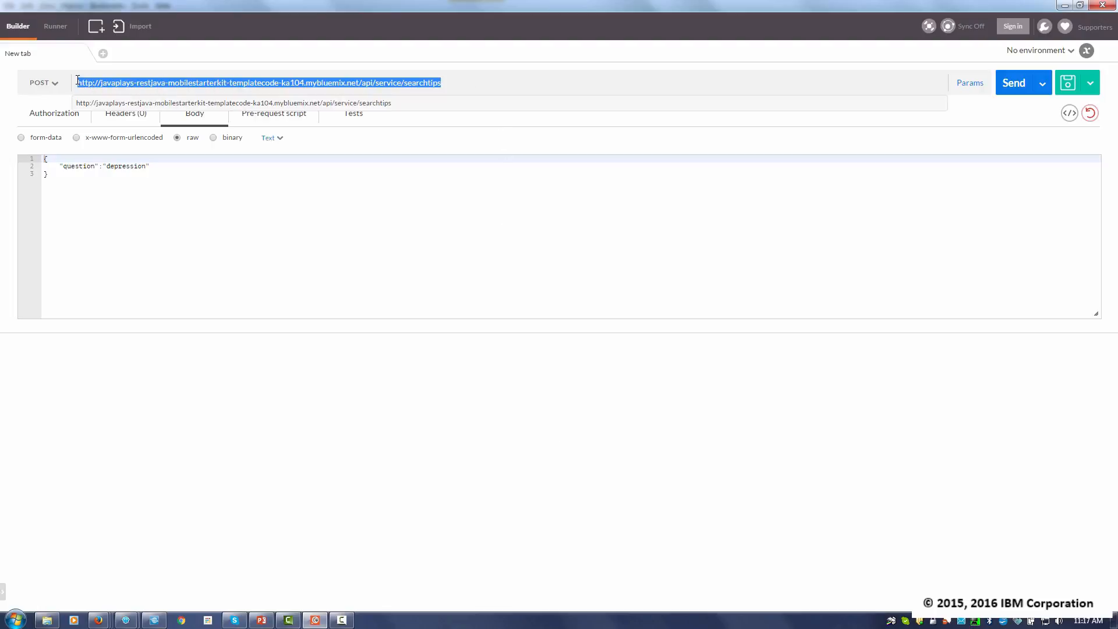
key(ctrl+v)
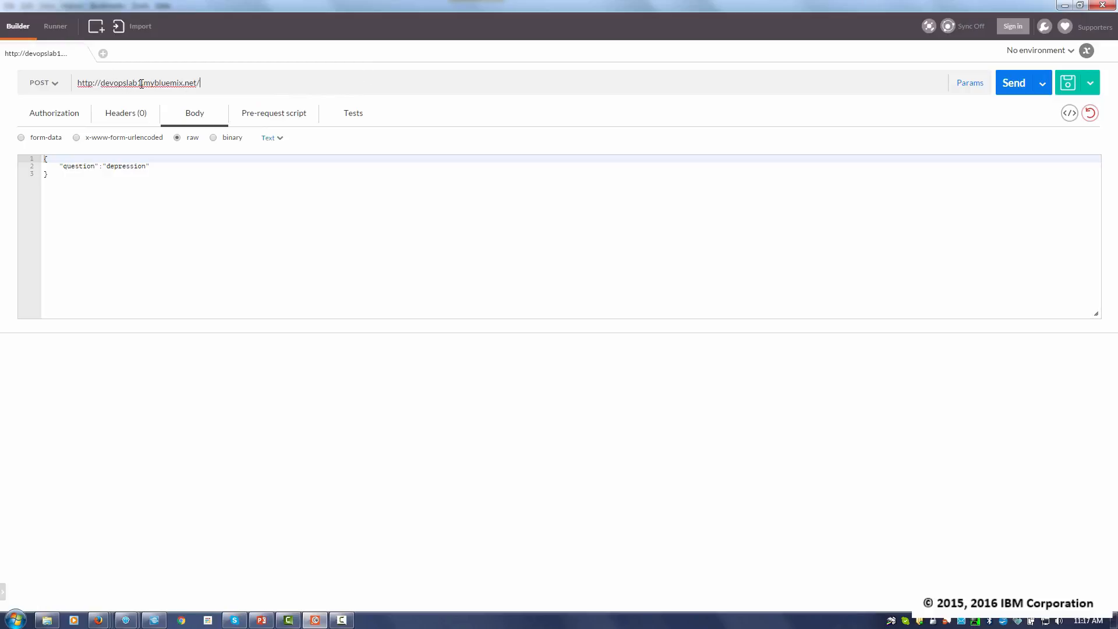
click(53, 85)
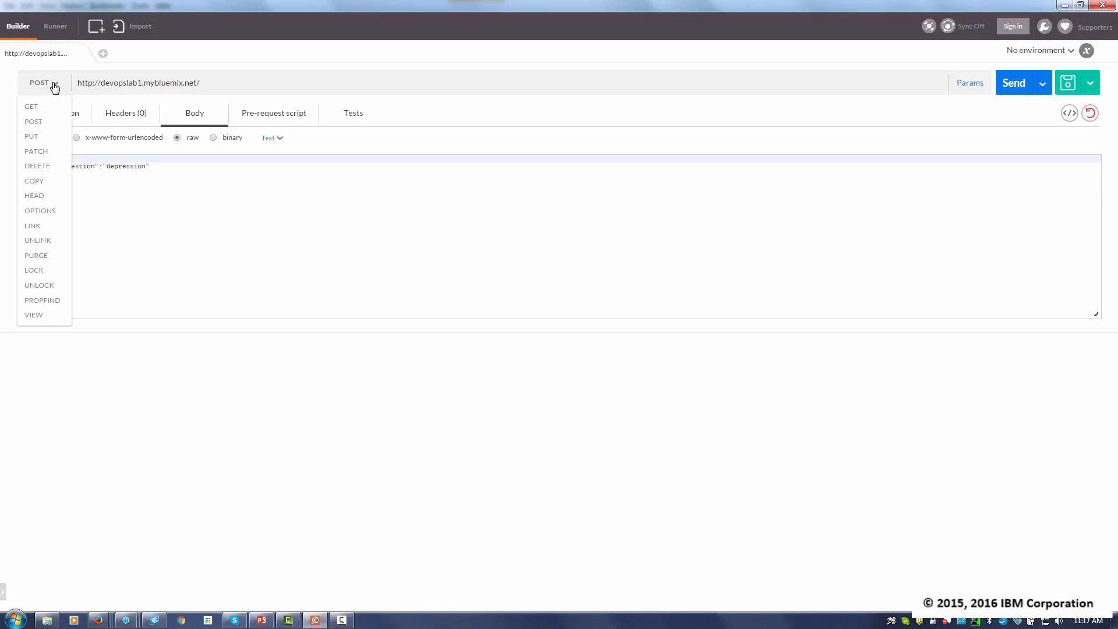
click(39, 122)
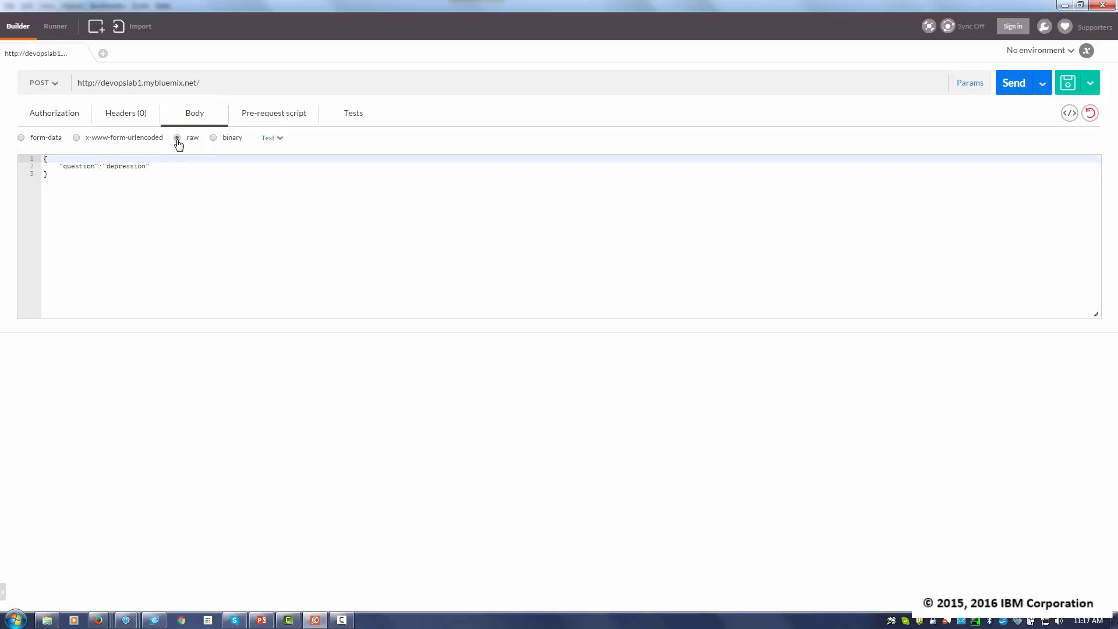
- Replace the raw request body's question entry with a user_id of admin and the account password in the password field
click(154, 166)
drag(149, 166, 59, 166)
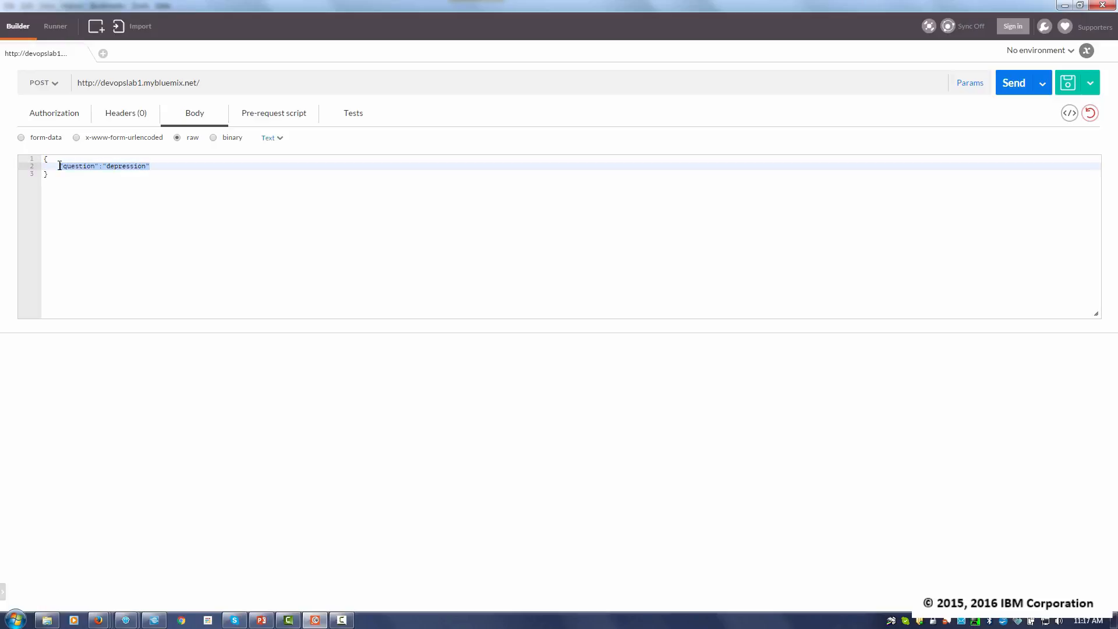
key(BackSpace)
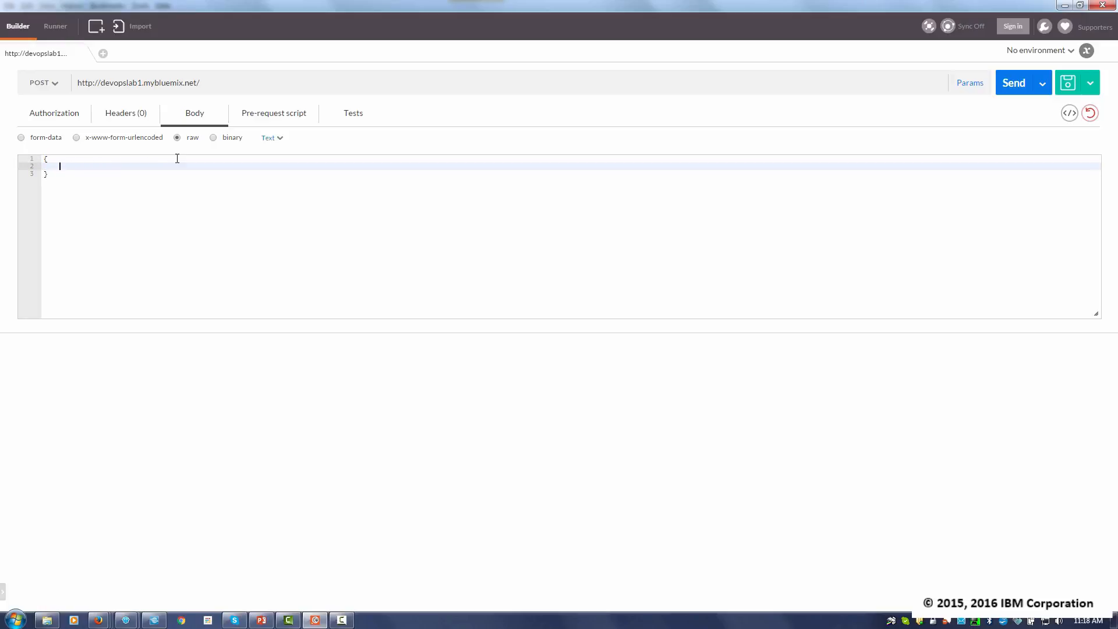
text("user_id":"admi)
text(n",)
key(Return)
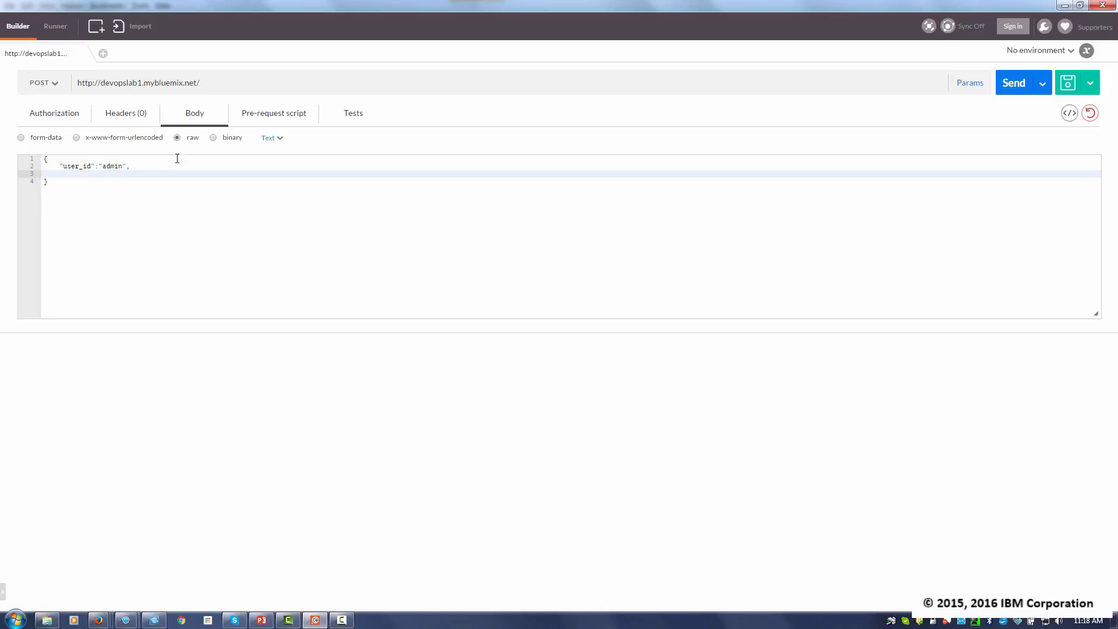
text("password":"password)
- Append api/service/login to the request URL, send the request and check the response body
click(219, 86)
text(api)
key(BackSpace)
key(BackSpace)
key(BackSpace)
text(api/service/)
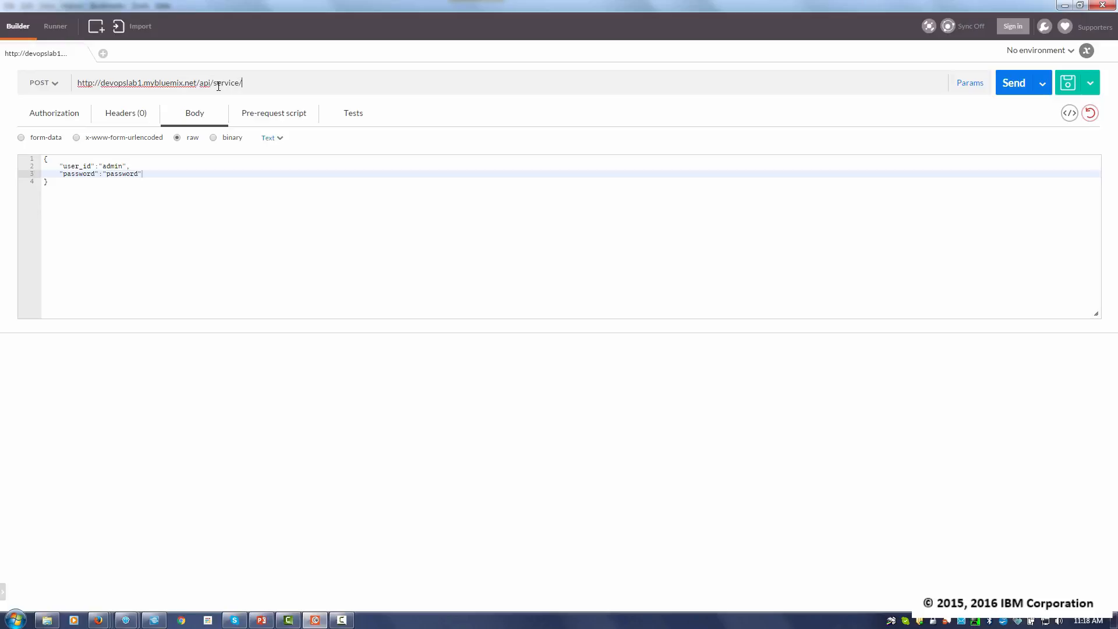
text(login)
click(1011, 85)
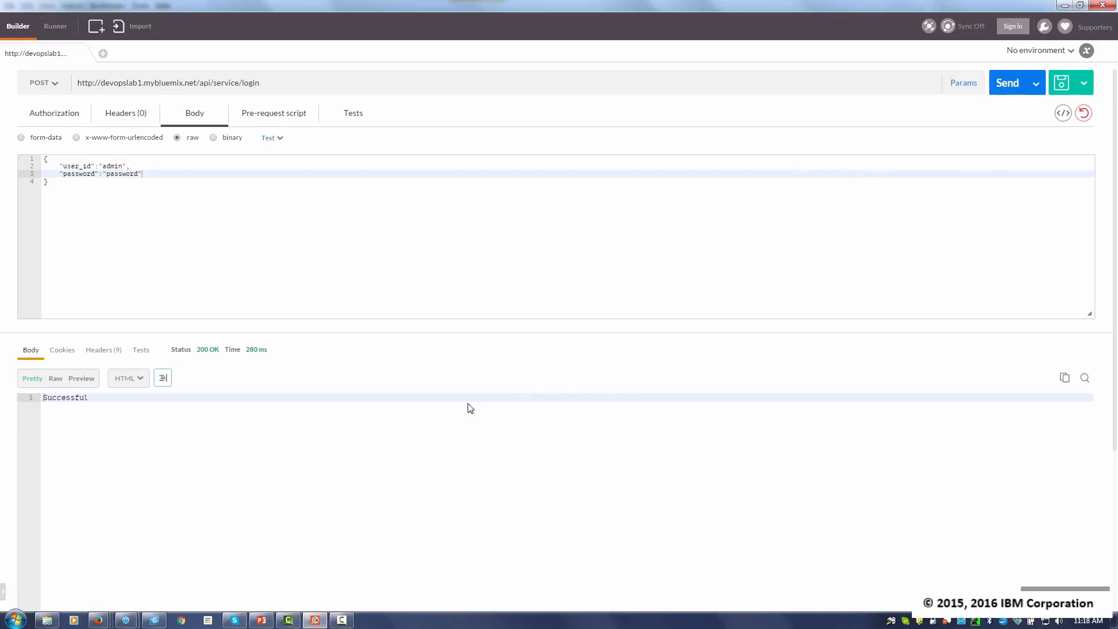
click(100, 401)
double_click(50, 403)
click(192, 461)
- Change the request URL's endpoint from login to searchtips and replace the body's credentials with "question":"depression"
double_click(253, 85)
text(searchtips)
drag(146, 175, 60, 167)
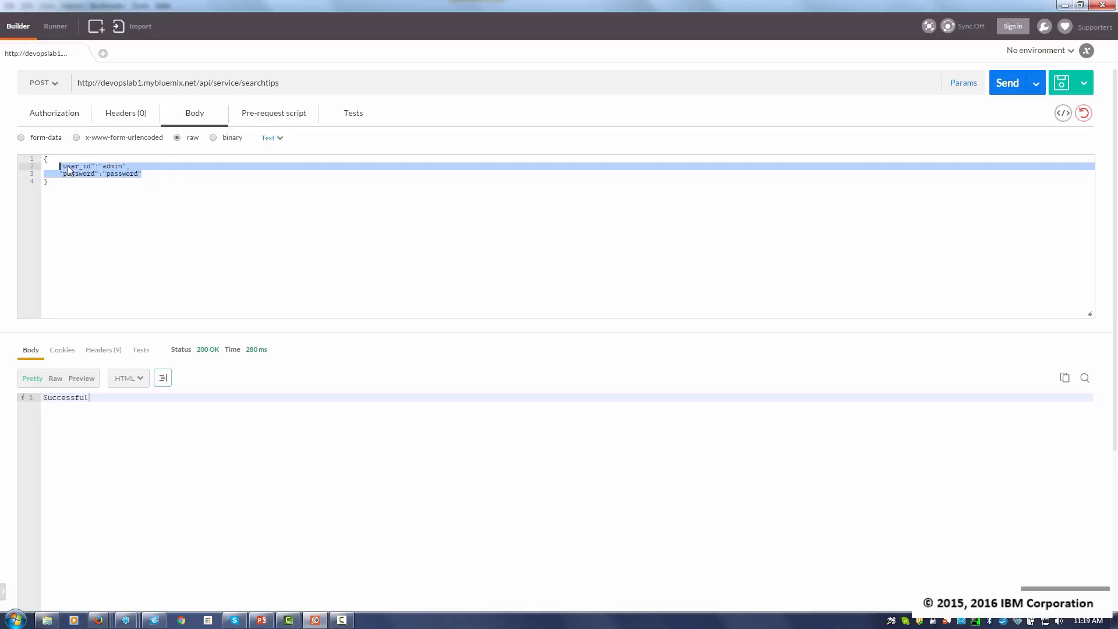
text(")
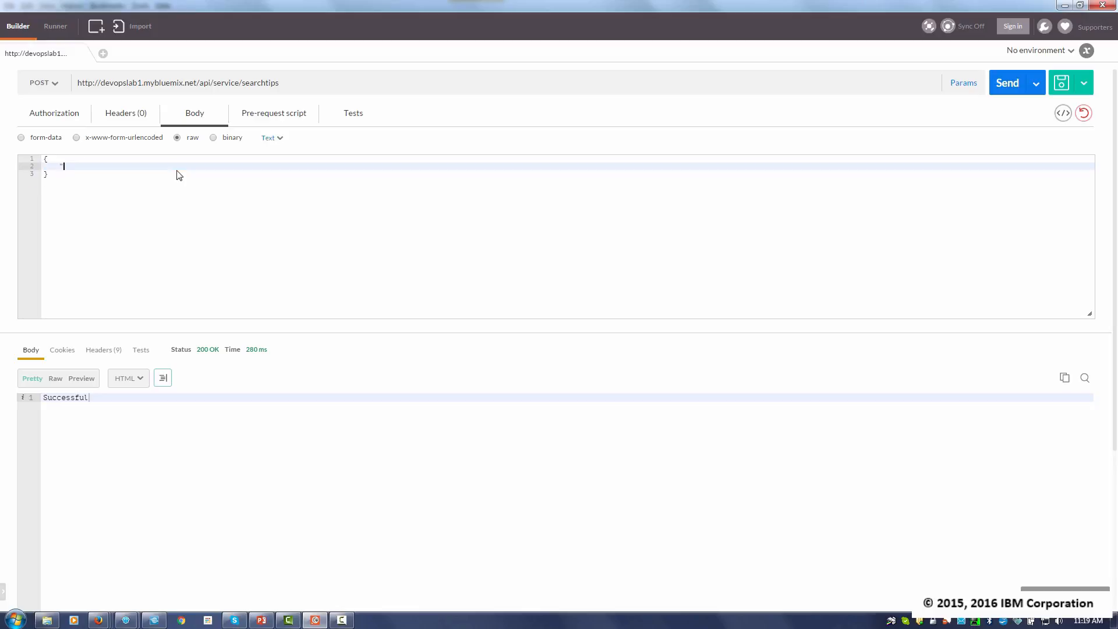
text(qust)
text(stion":")
text(depressi)
text(on")
- Send the searchtips request and examine the returned question and answers
click(1007, 84)
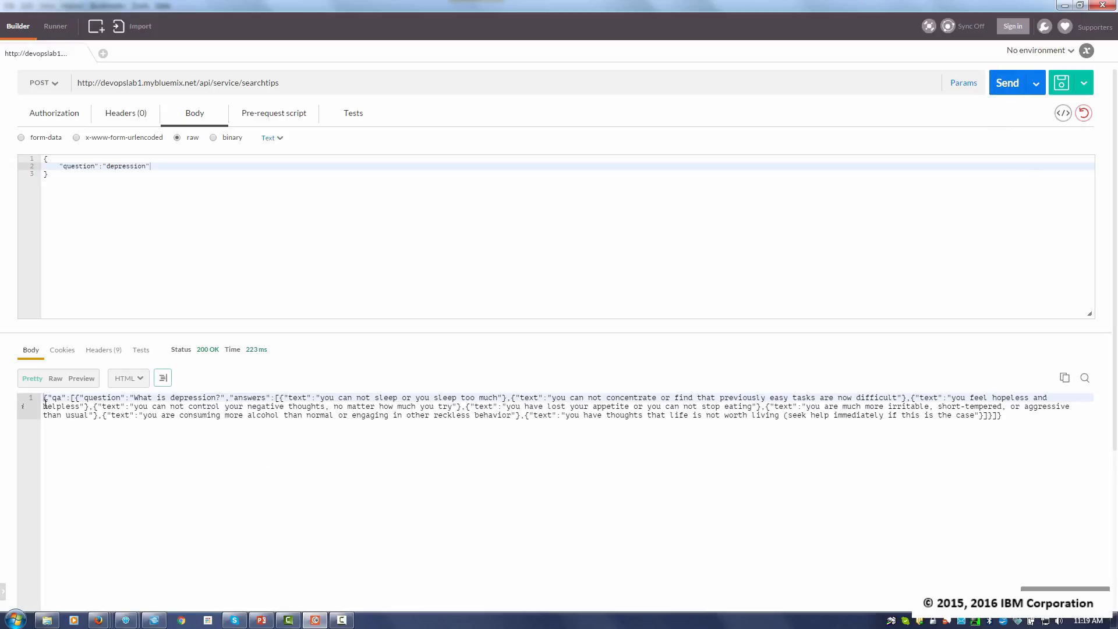
drag(43, 397, 392, 427)
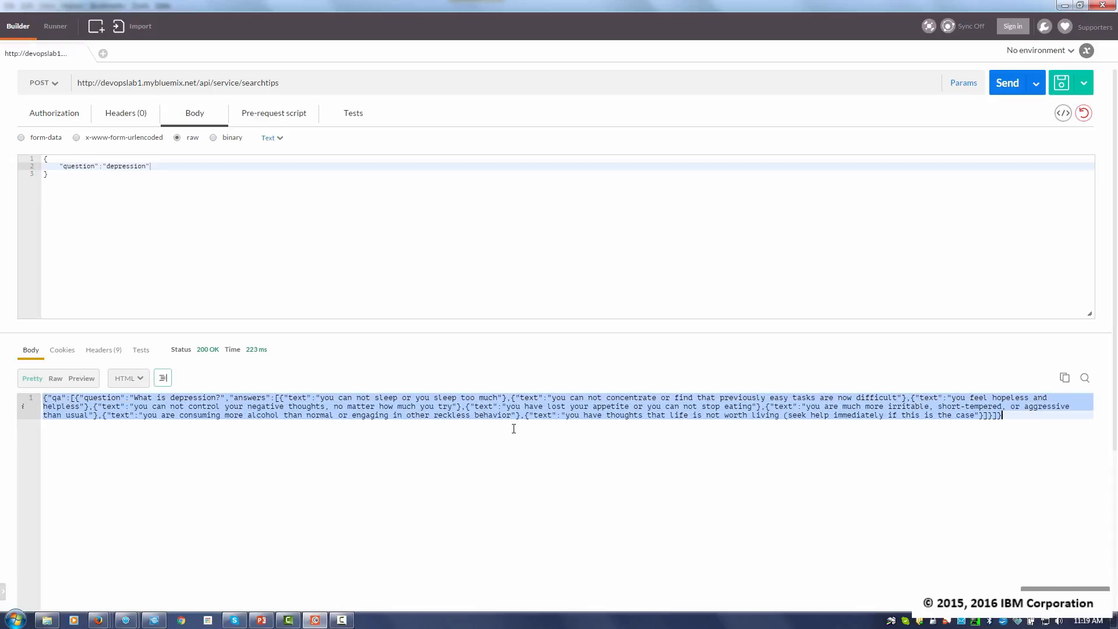
click(564, 422)
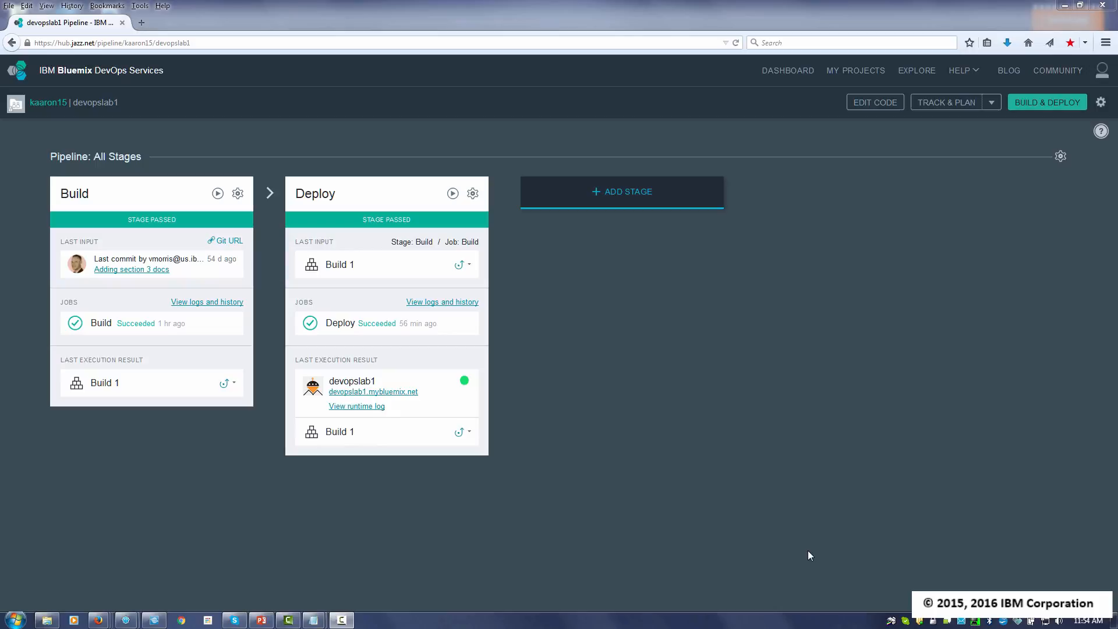
- Switch to the devopslab1 project's code editor and open ServiceAPI.java in src/com/ibm/bluemix/mobilestarterkit/service
click(866, 108)
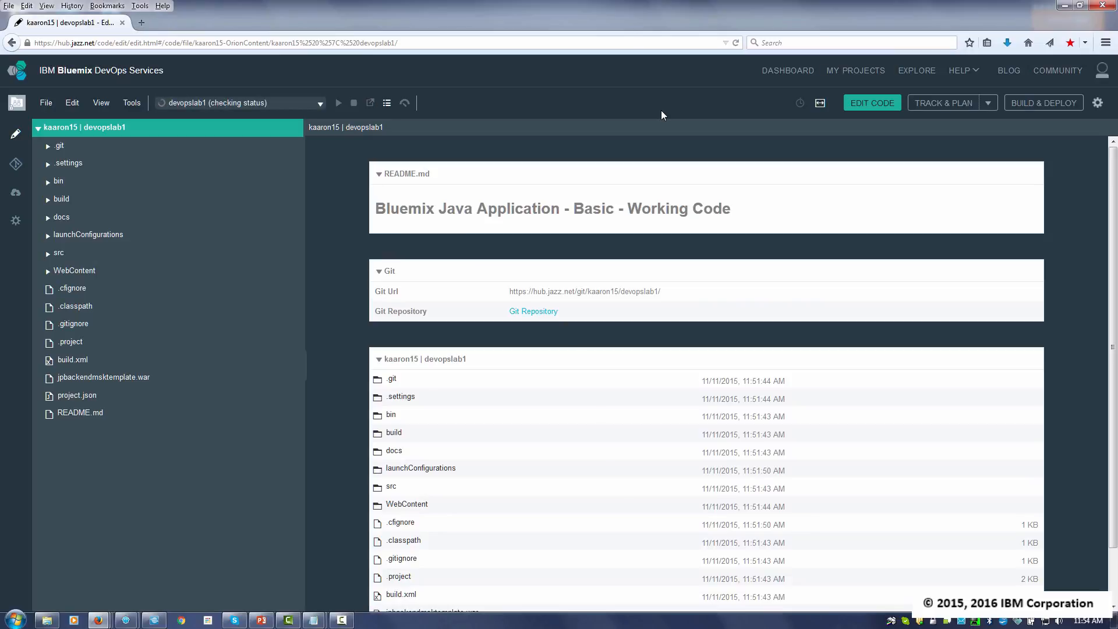
click(47, 254)
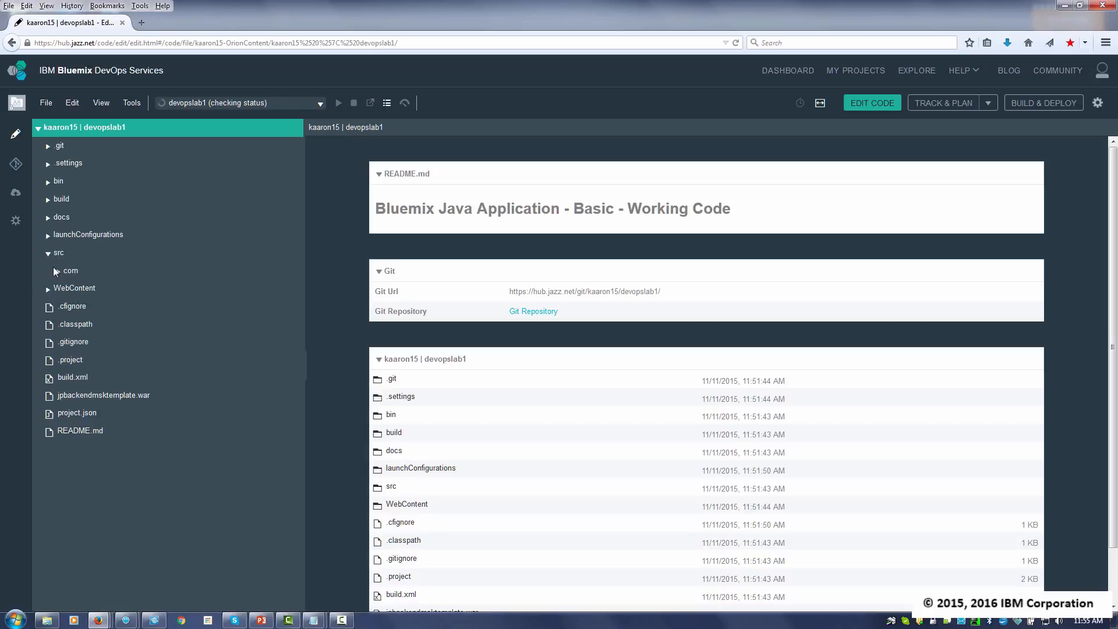
click(57, 272)
click(70, 290)
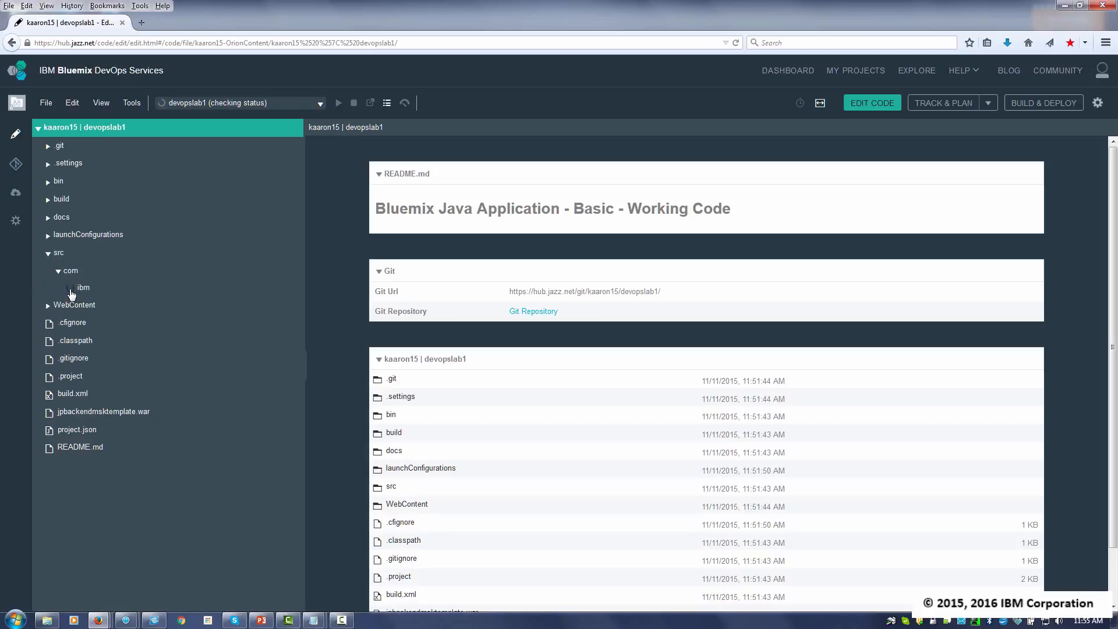
click(79, 308)
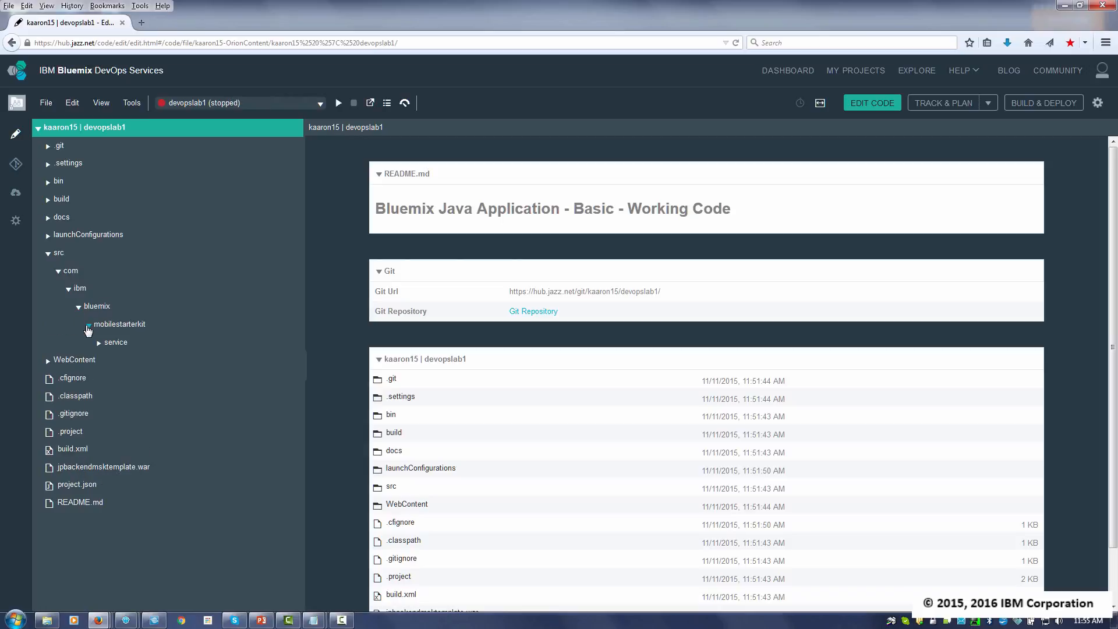
click(98, 345)
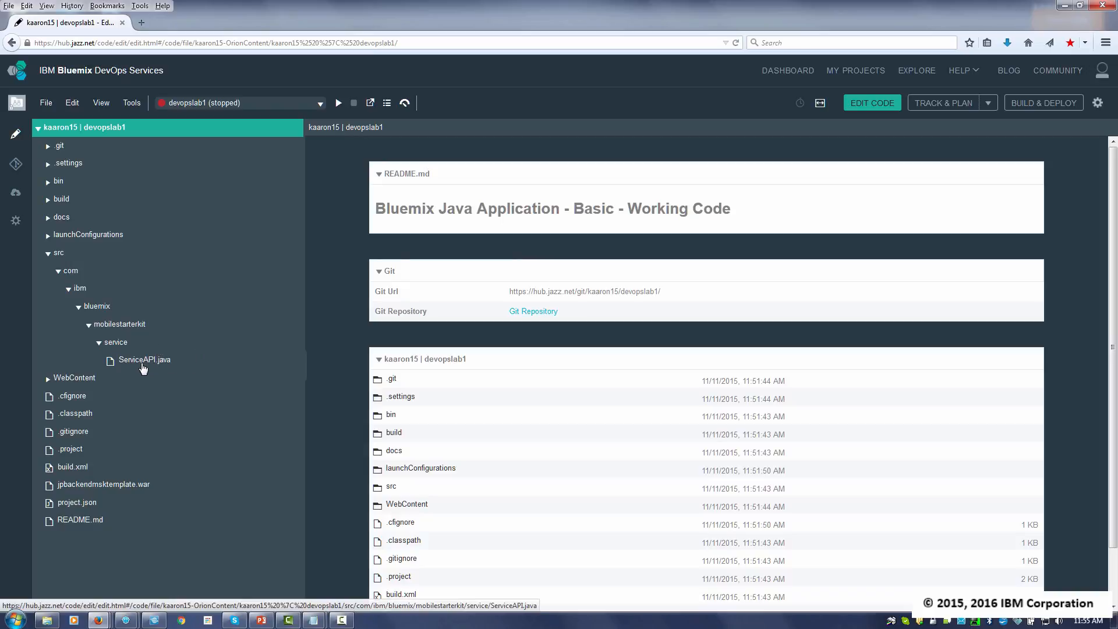
click(135, 364)
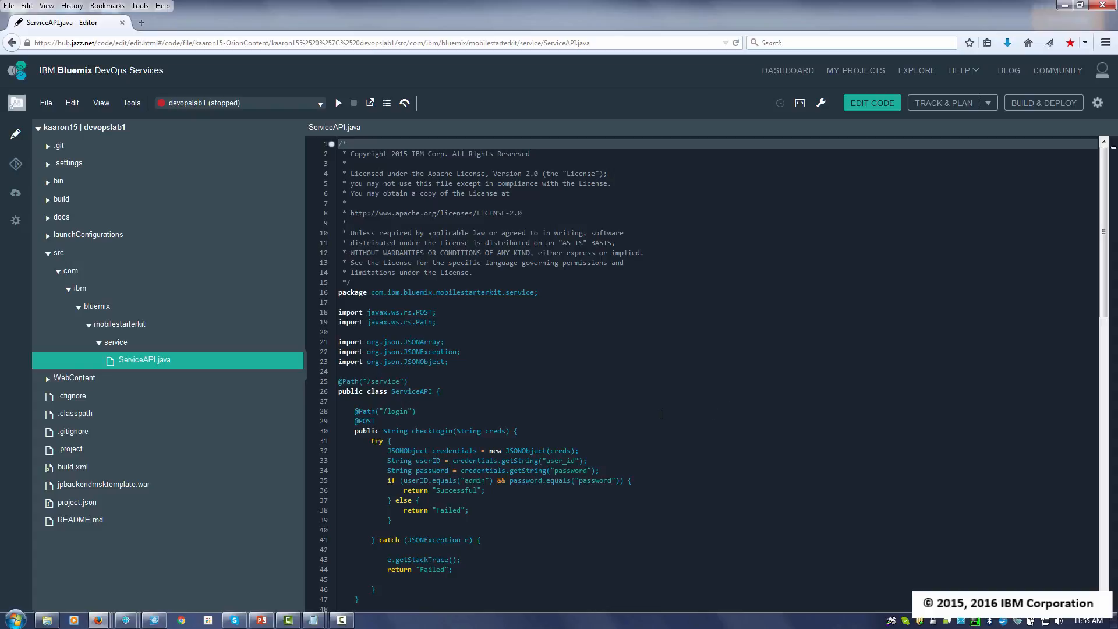
- Change the login success return string on line 36 to "Successful from devops. now I am happy" and save the file
click(387, 480)
click(412, 490)
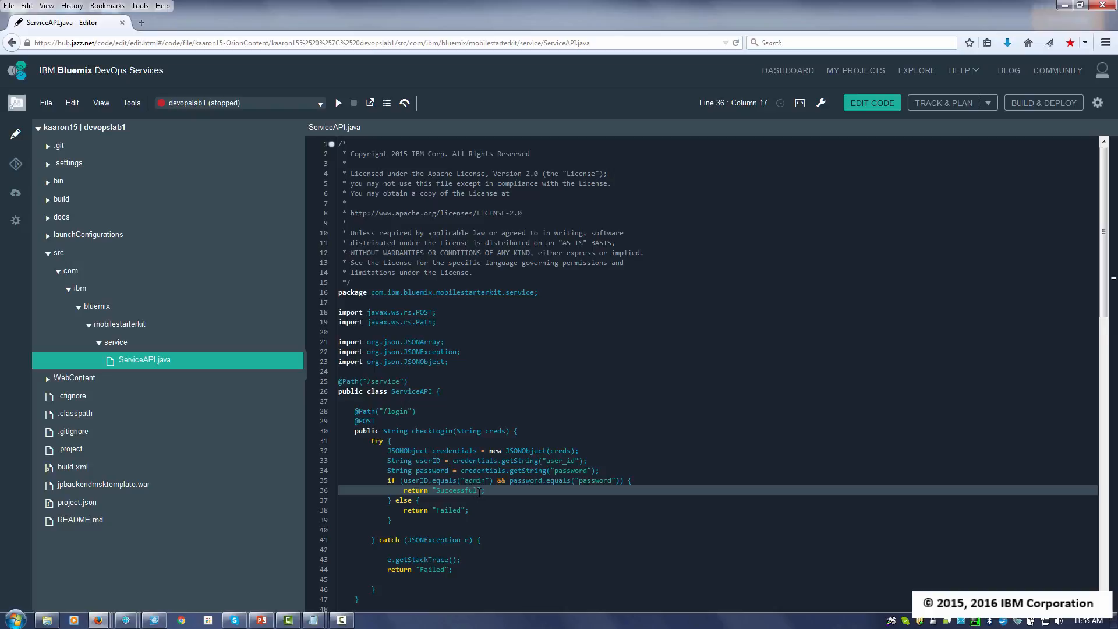
click(480, 492)
text(from devops. now )
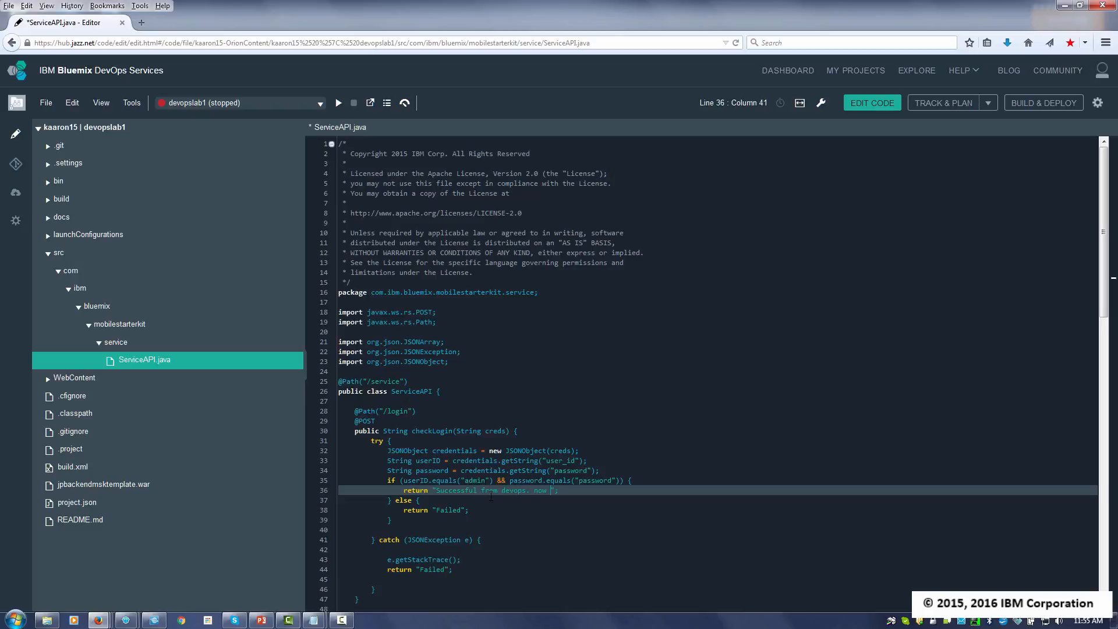
text(I am happy)
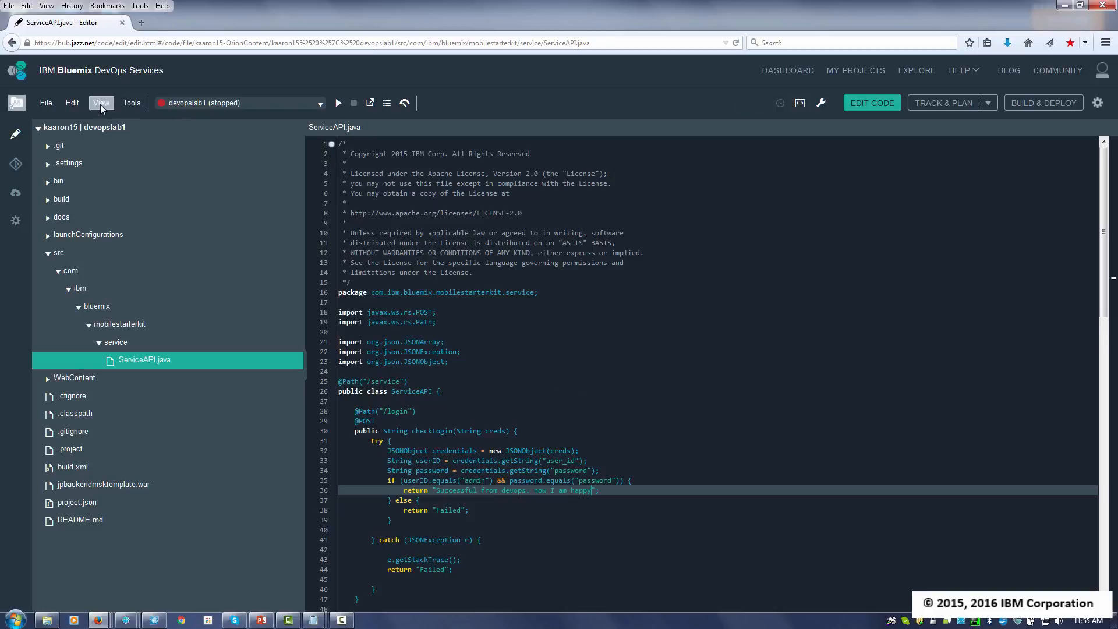
click(45, 103)
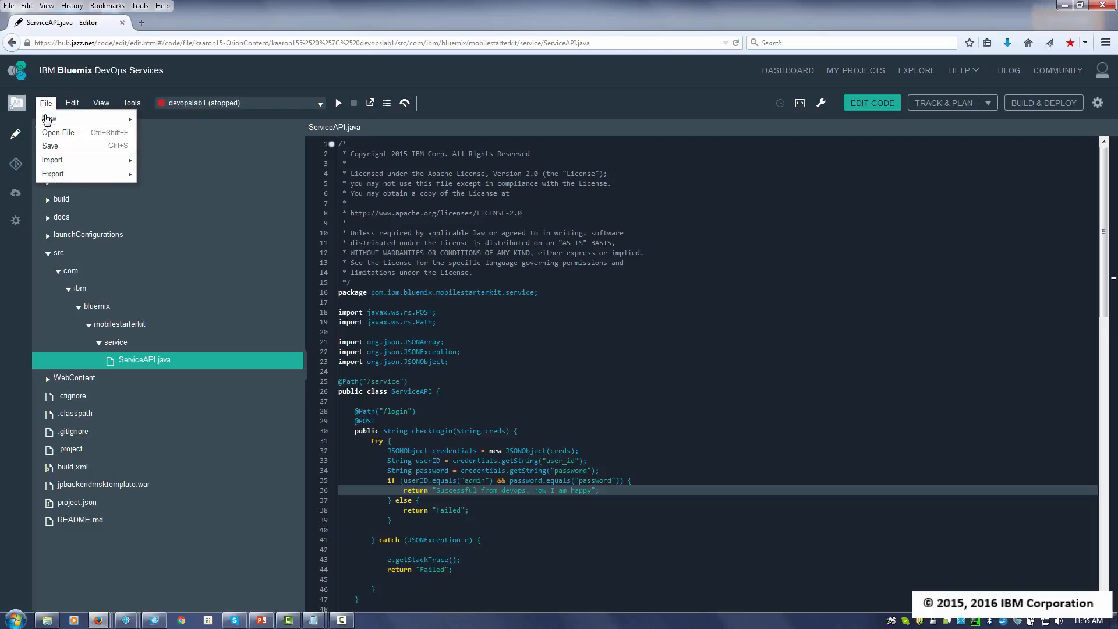
click(54, 145)
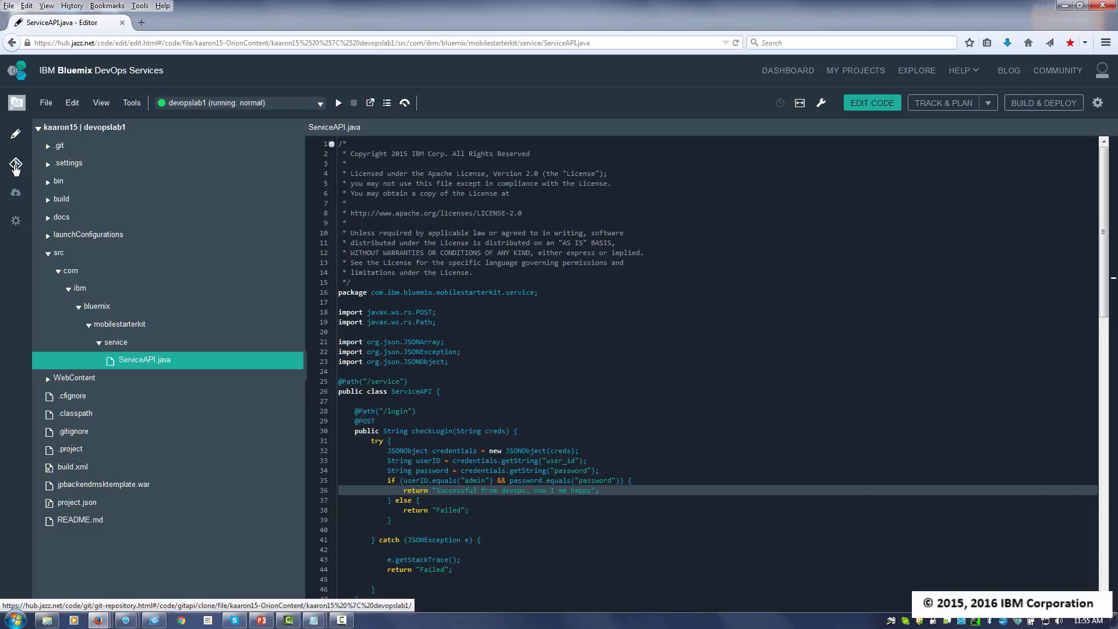
- In the project's Git repository, select the ServiceAPI.java change for the commit and expand its comparison
click(15, 168)
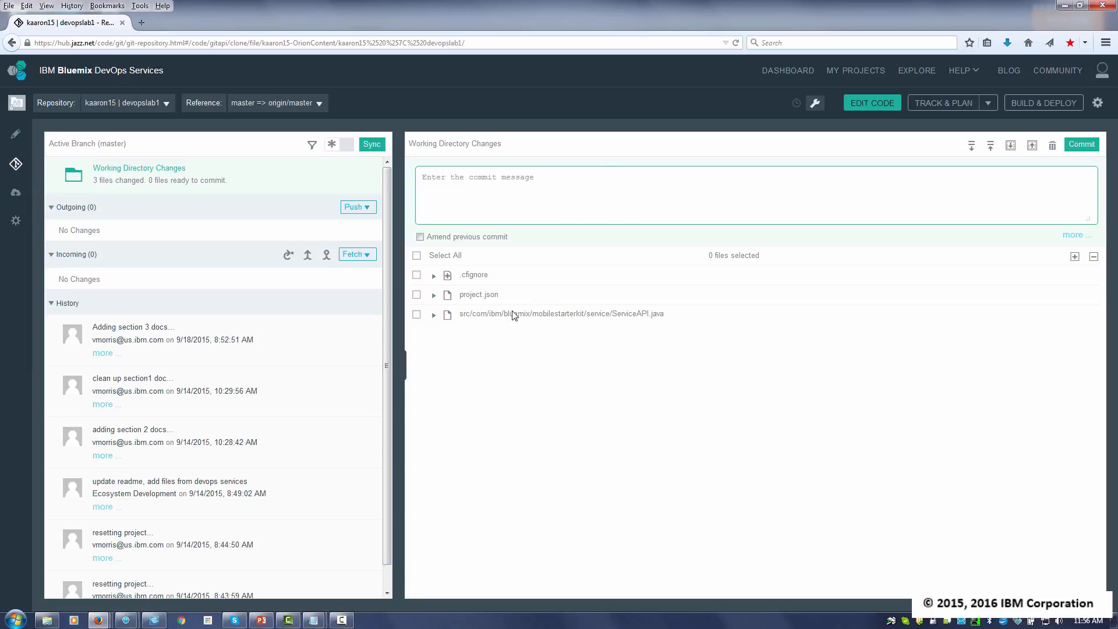
mouse_move(454, 320)
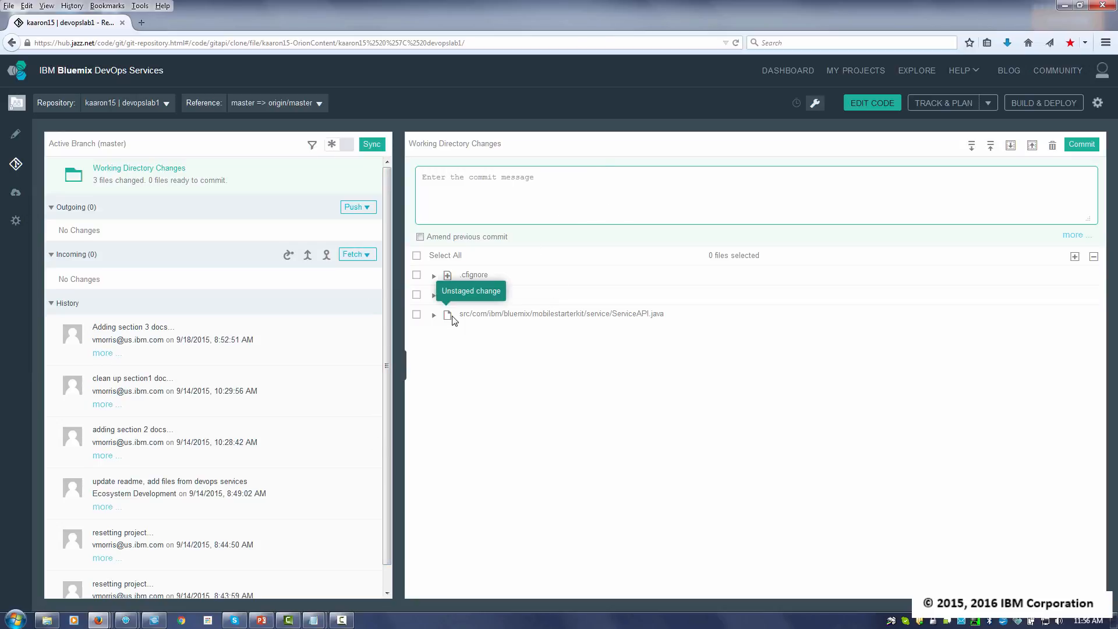
click(417, 314)
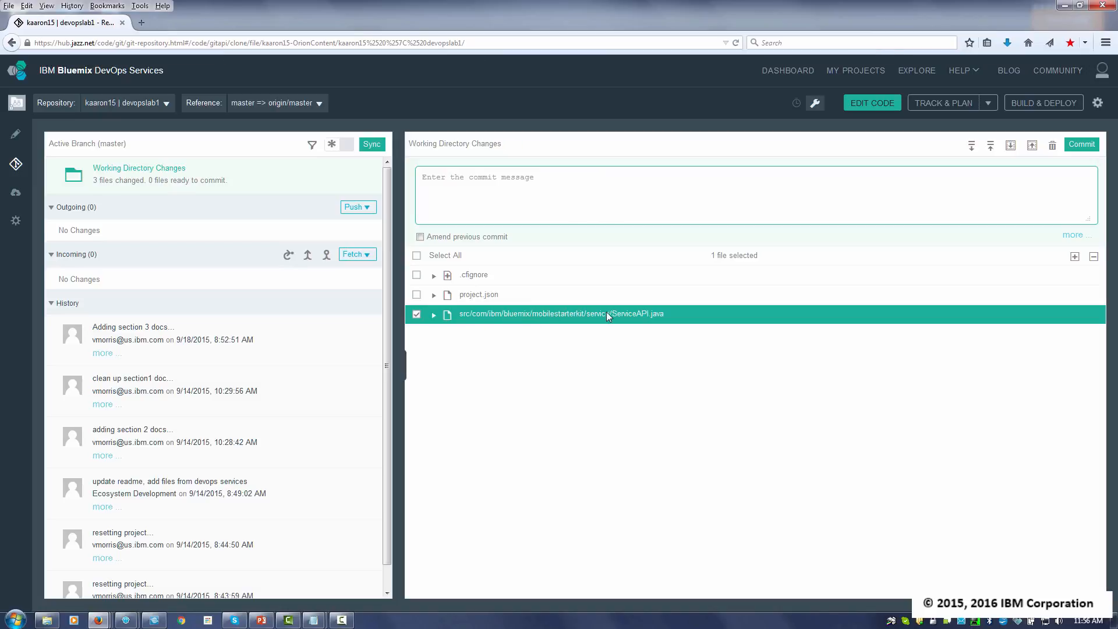
click(434, 315)
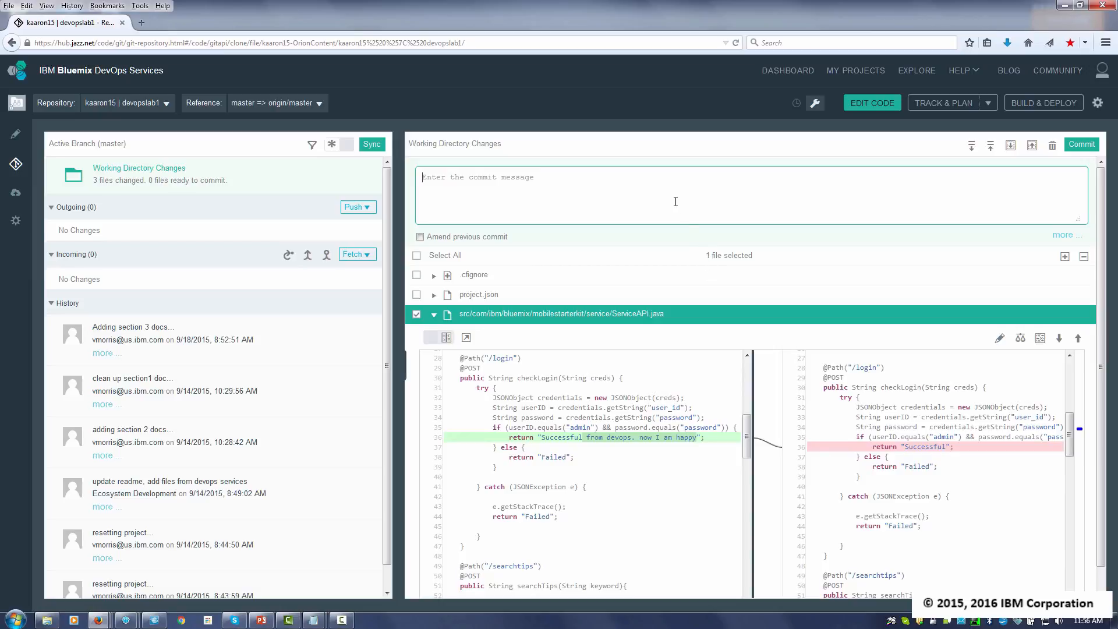
- Commit the selected file with the message "Updated the success message." and push the commit to the remote repository
text(Updated the success message.)
click(1084, 146)
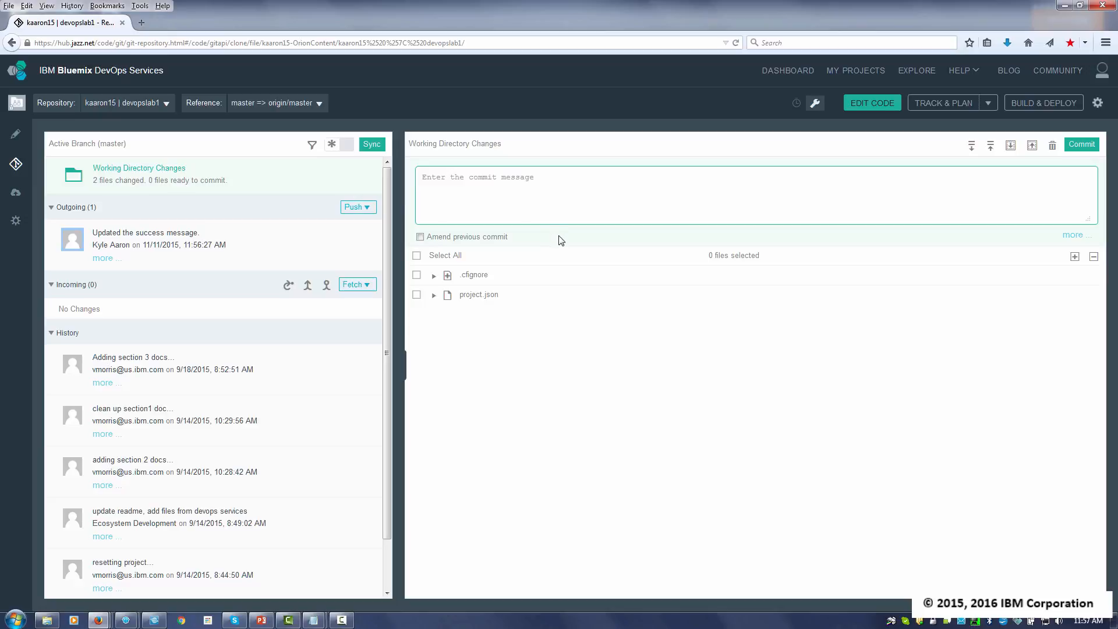
click(348, 206)
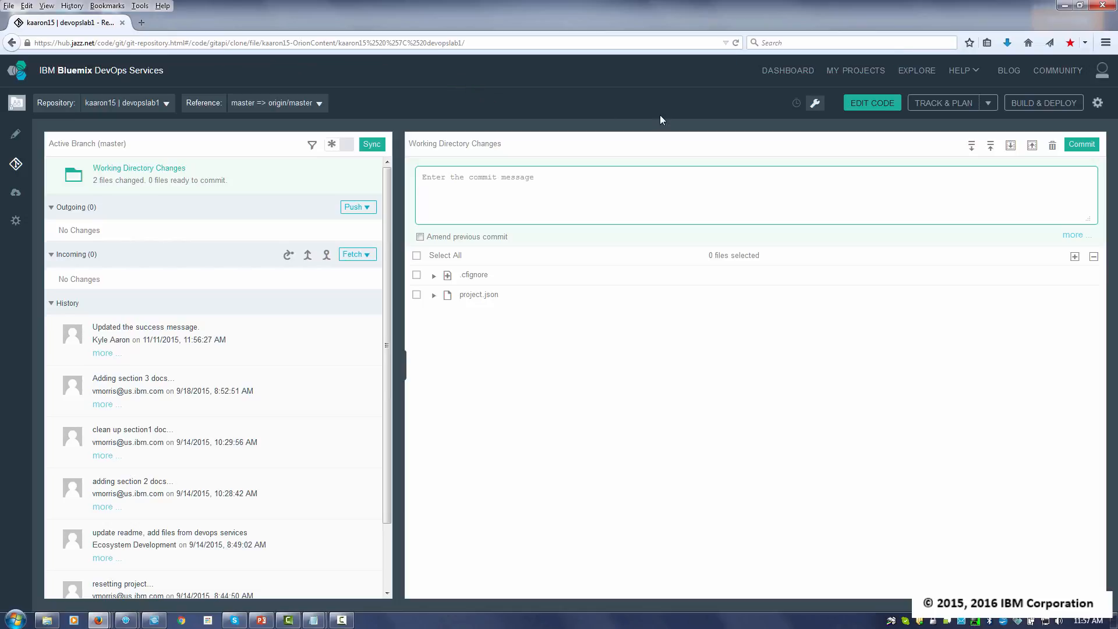
- Open the devopslab1 build and deploy pipeline and copy the link address of the deployed app
click(1037, 111)
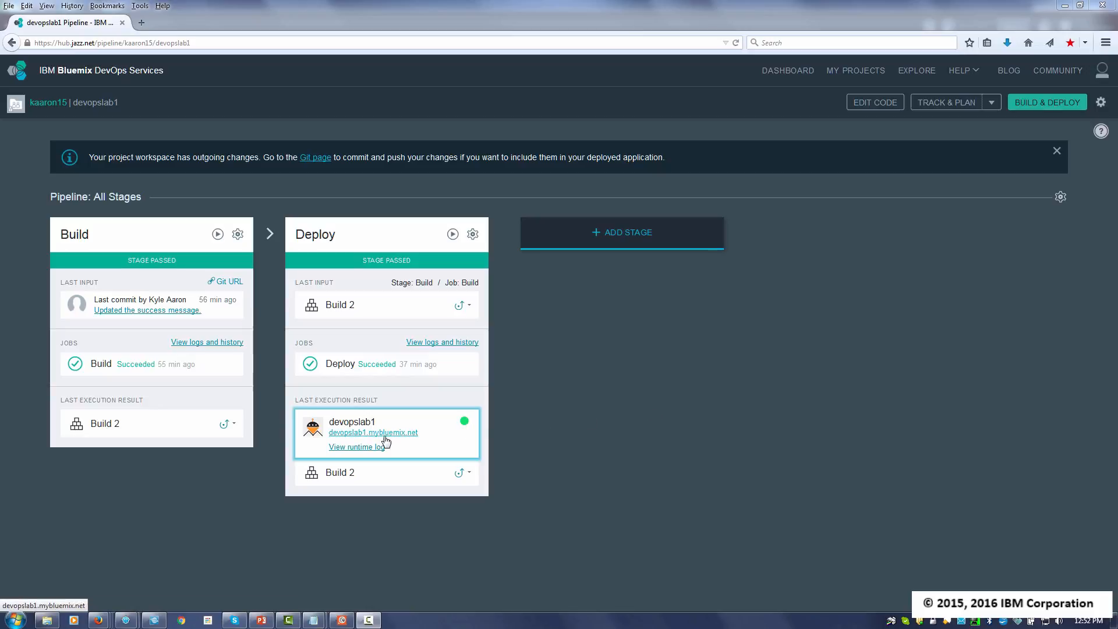
right_click(368, 438)
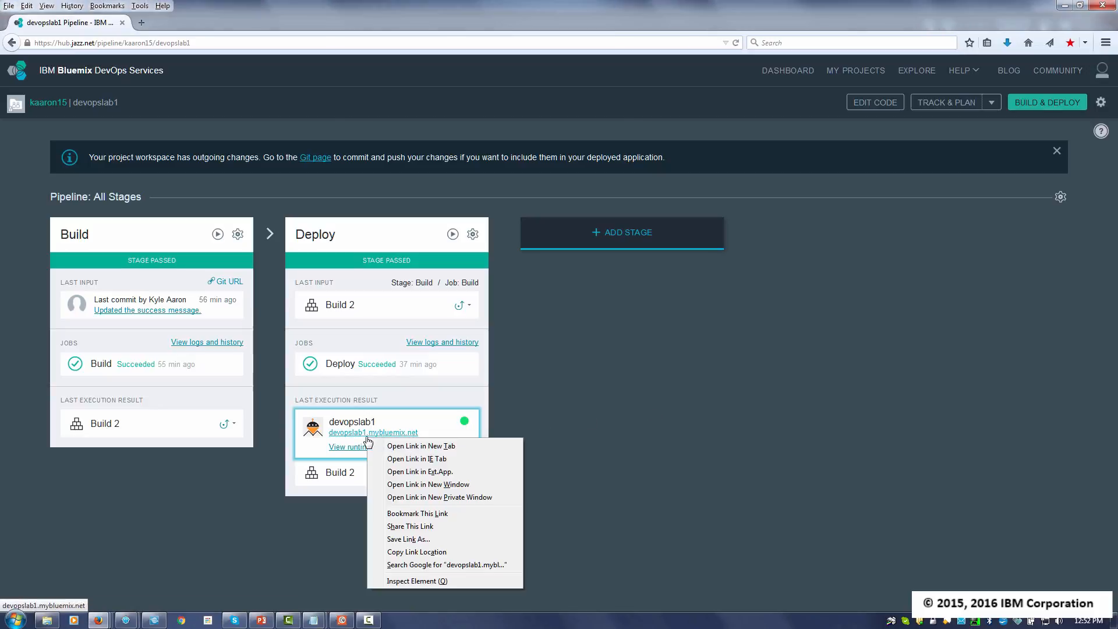
click(417, 552)
key(alt+Tab)
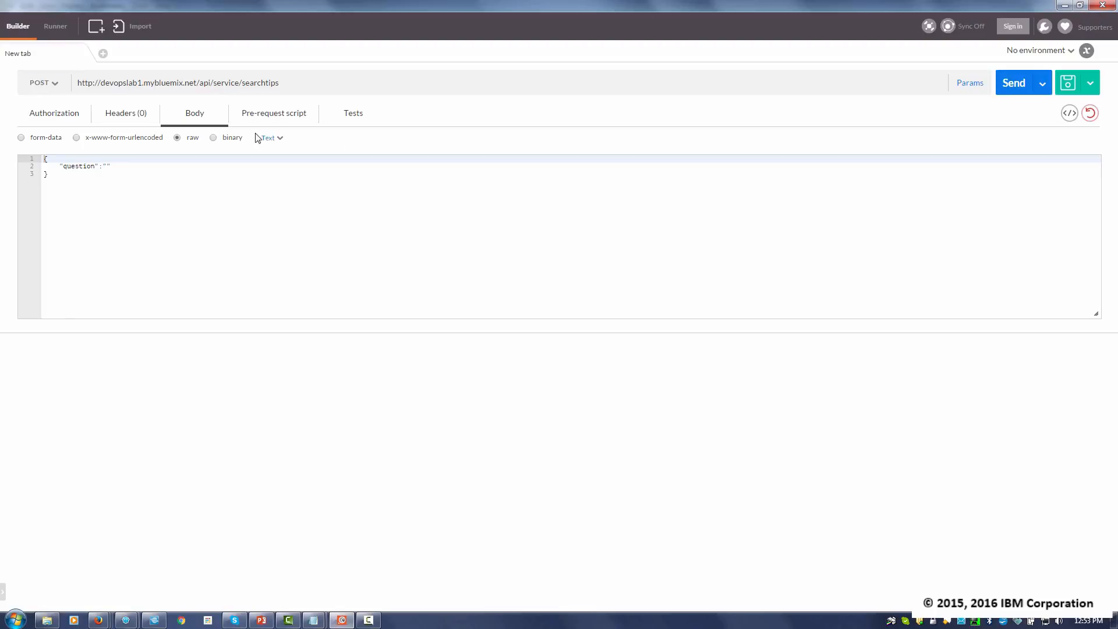
drag(315, 93, 71, 85)
text(http://devopslab1.mybluemix.net/)
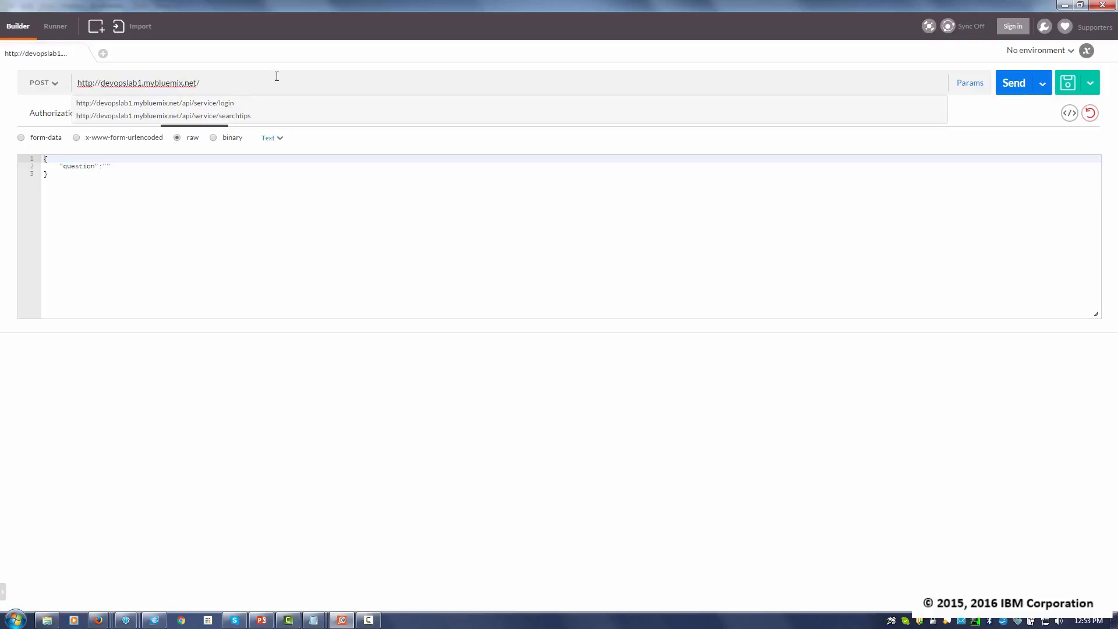
text(api/service/login)
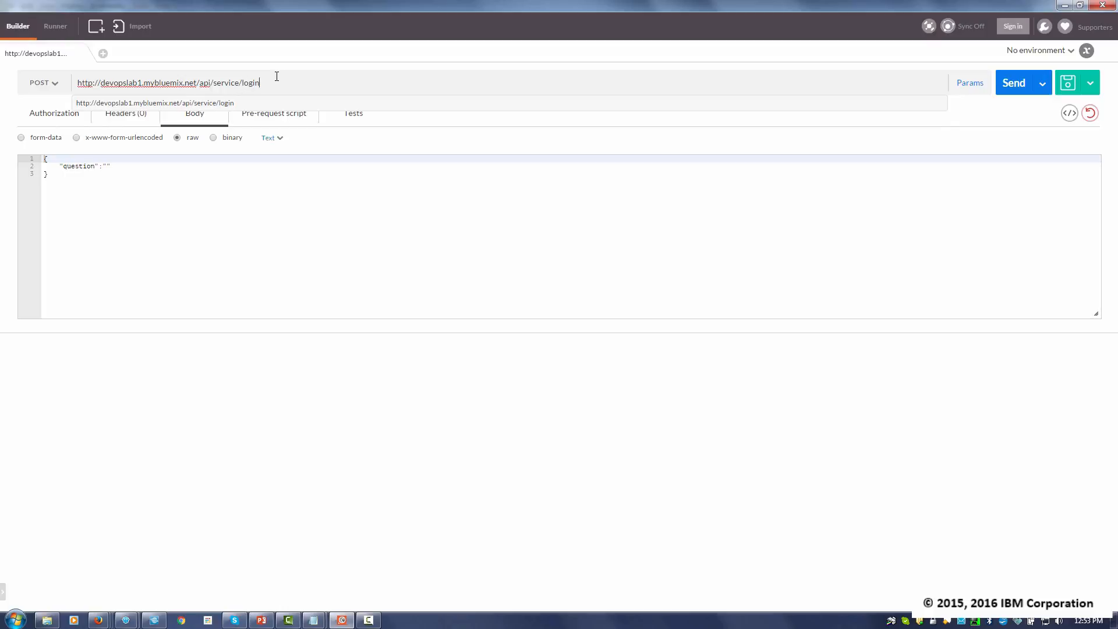
click(53, 86)
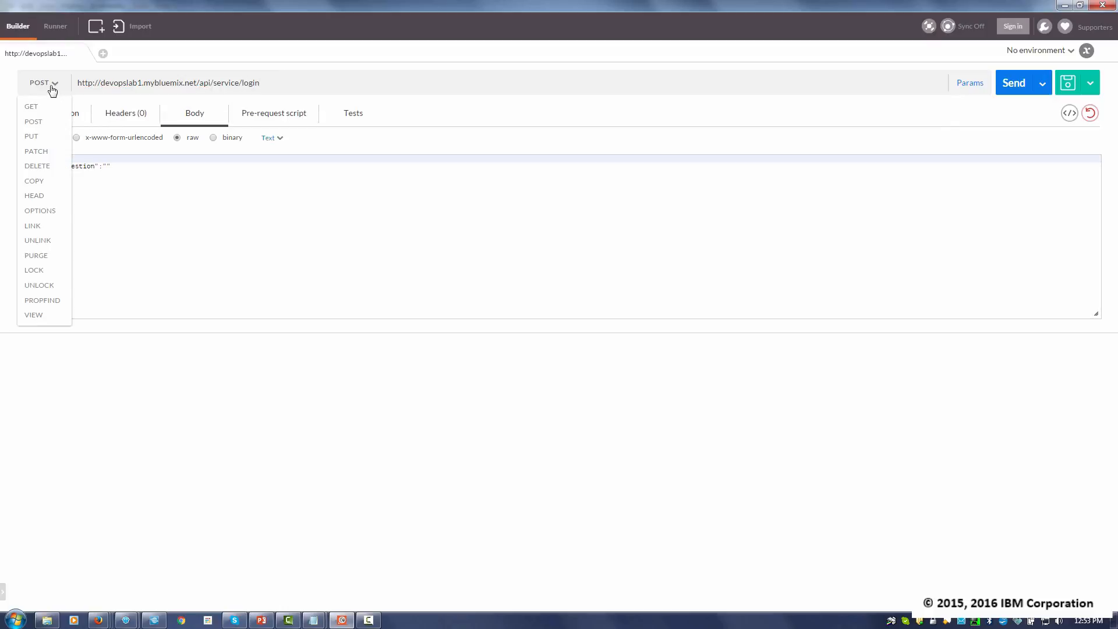
click(39, 126)
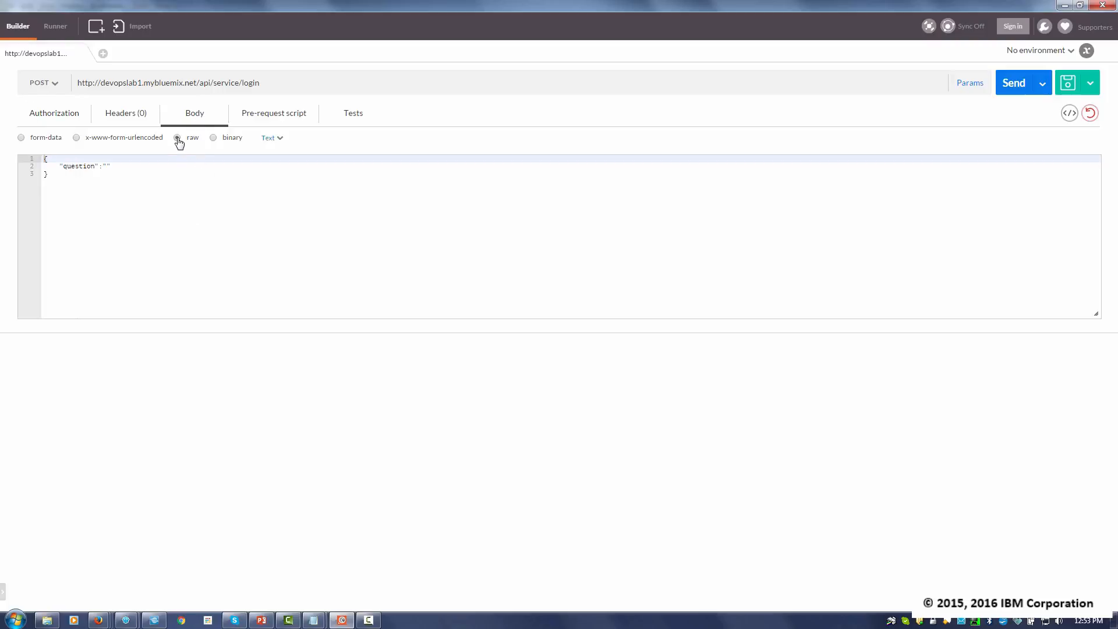
- Replace the question entry in the raw JSON body with a "user_id" of "admin" and a "password" entry holding the account password
click(125, 168)
drag(124, 167, 60, 167)
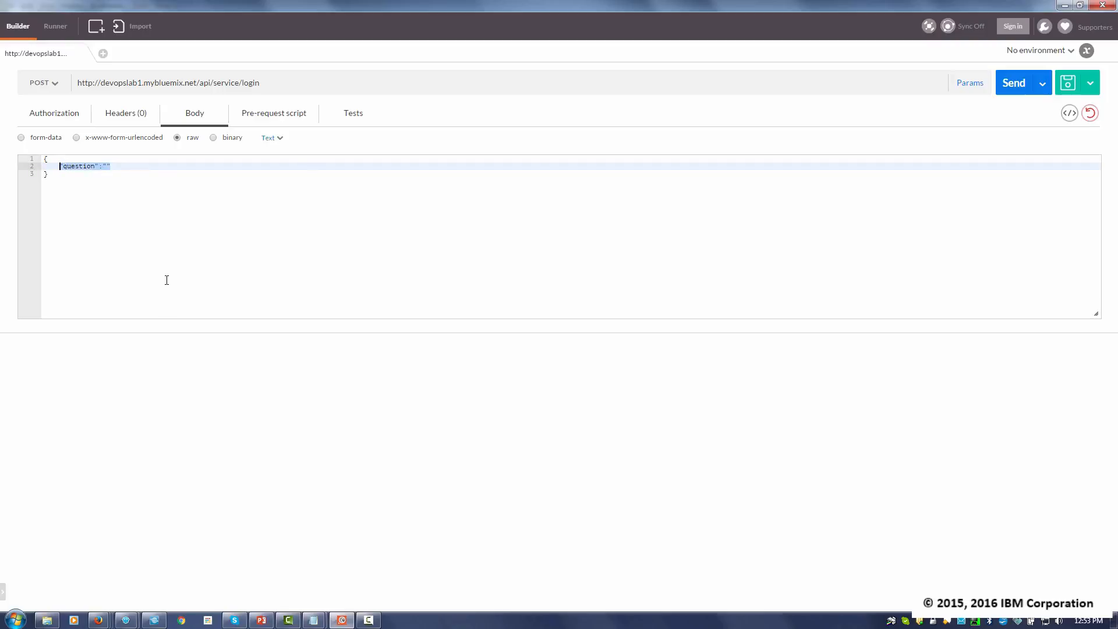
text("user_id":"admin",)
key(Return)
text(")
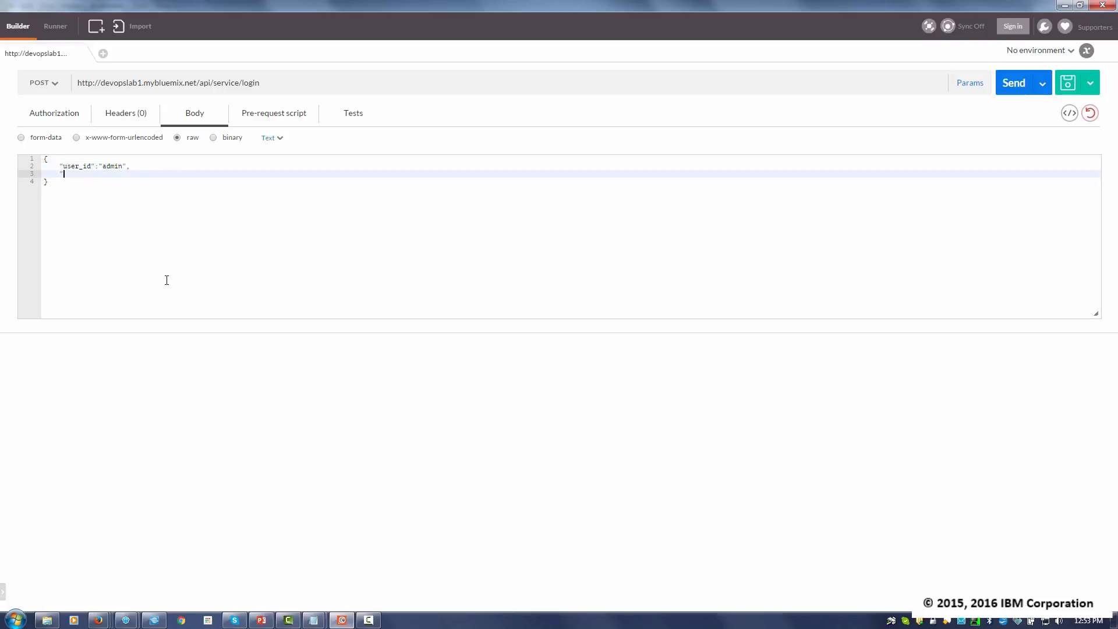
text(password":"password)
- Send the login request and examine the message in the response body
click(1009, 87)
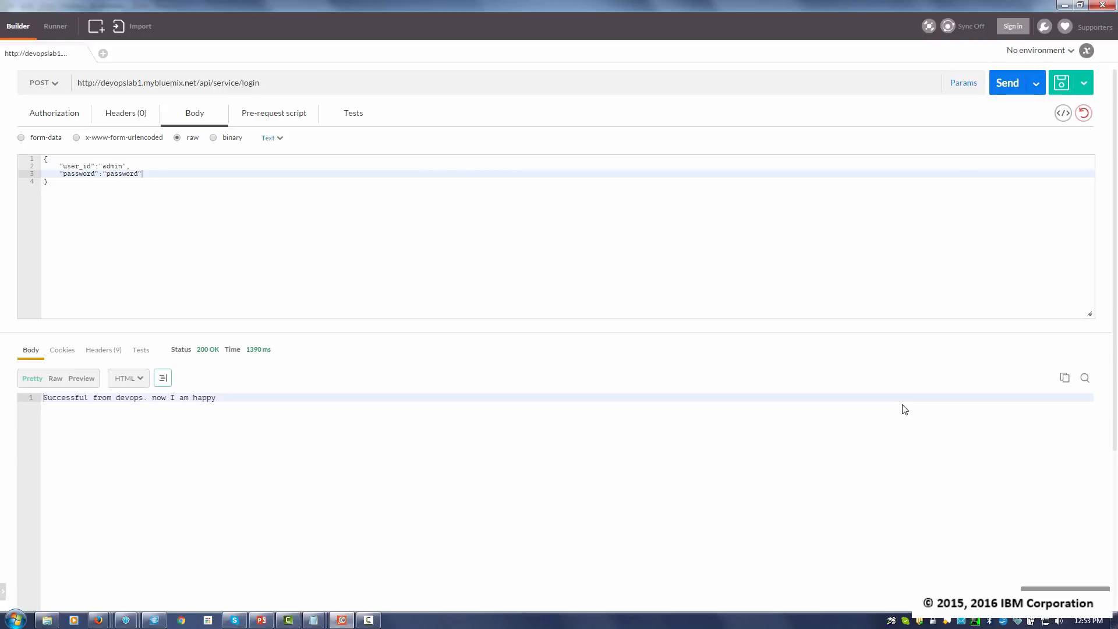
click(326, 447)
key(ctrl+a)
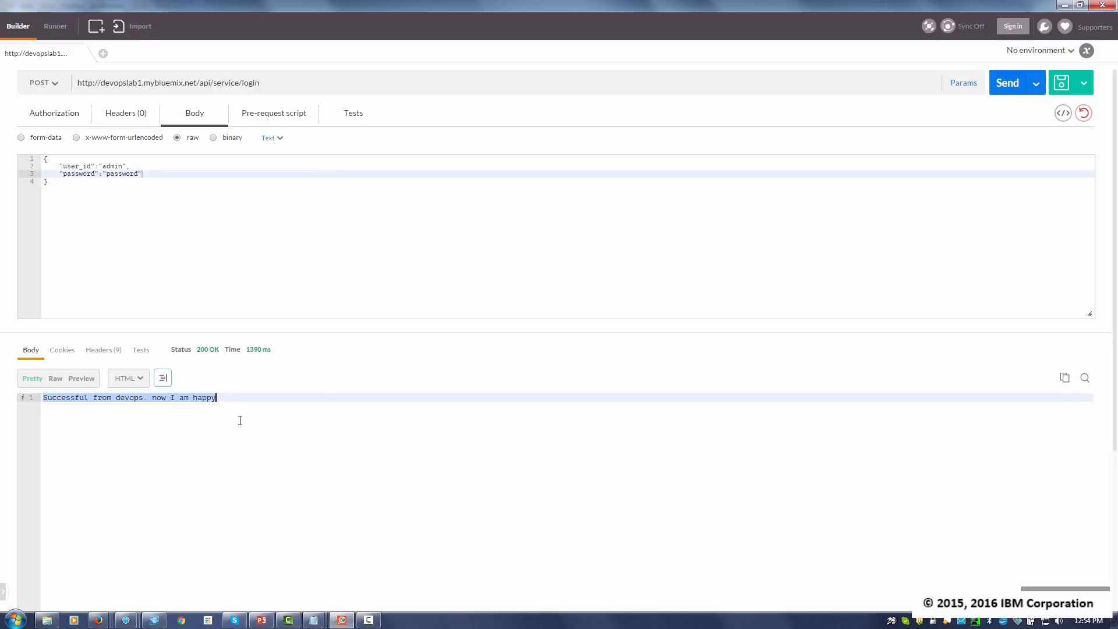
click(240, 424)
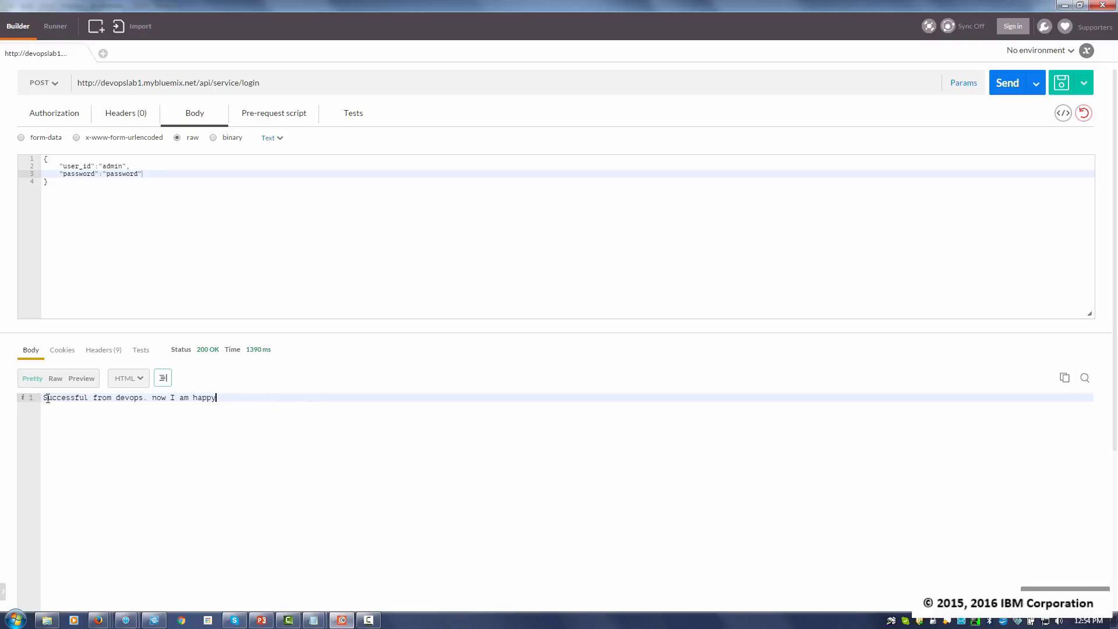